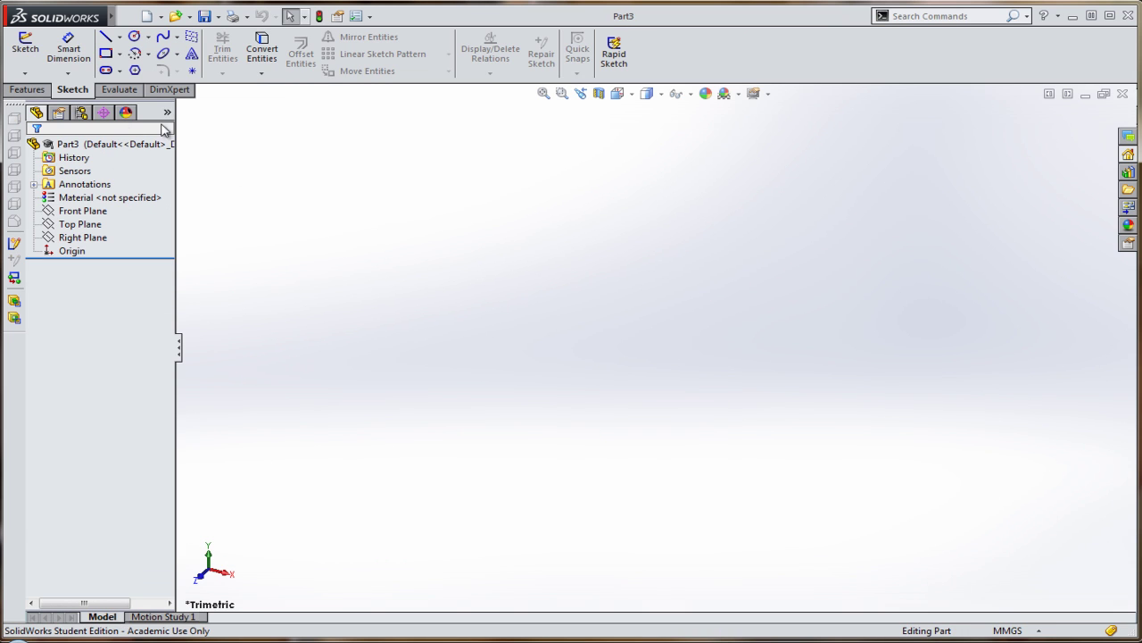
Step: Check the document's unit system options, keeping MMGS (millimeter, gram, second)
left_click(28, 89)
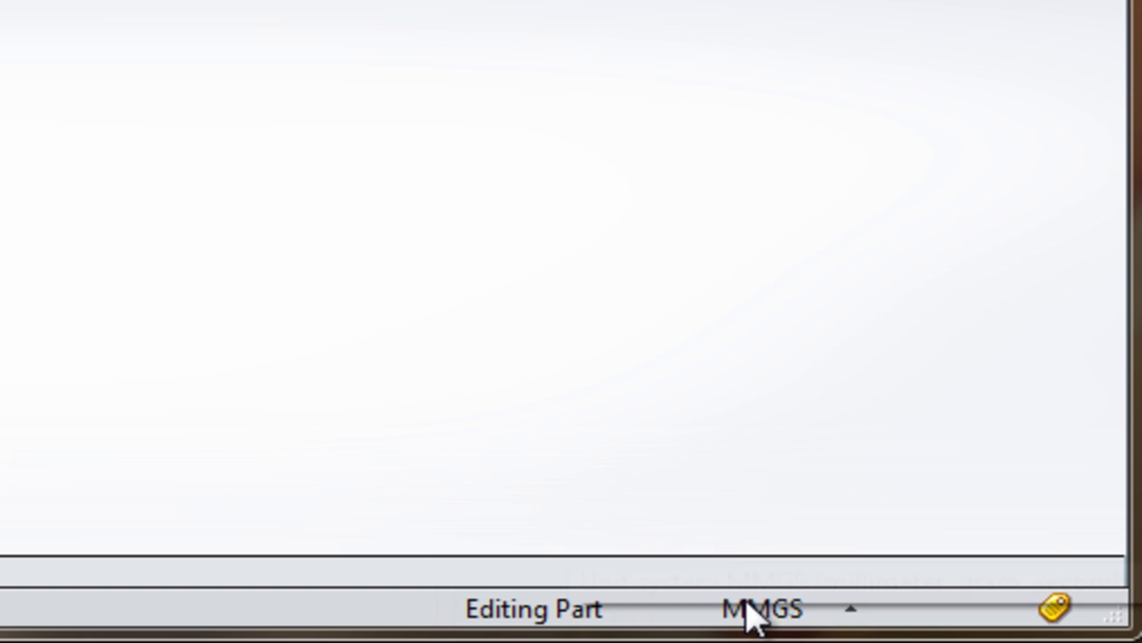
left_click(749, 610)
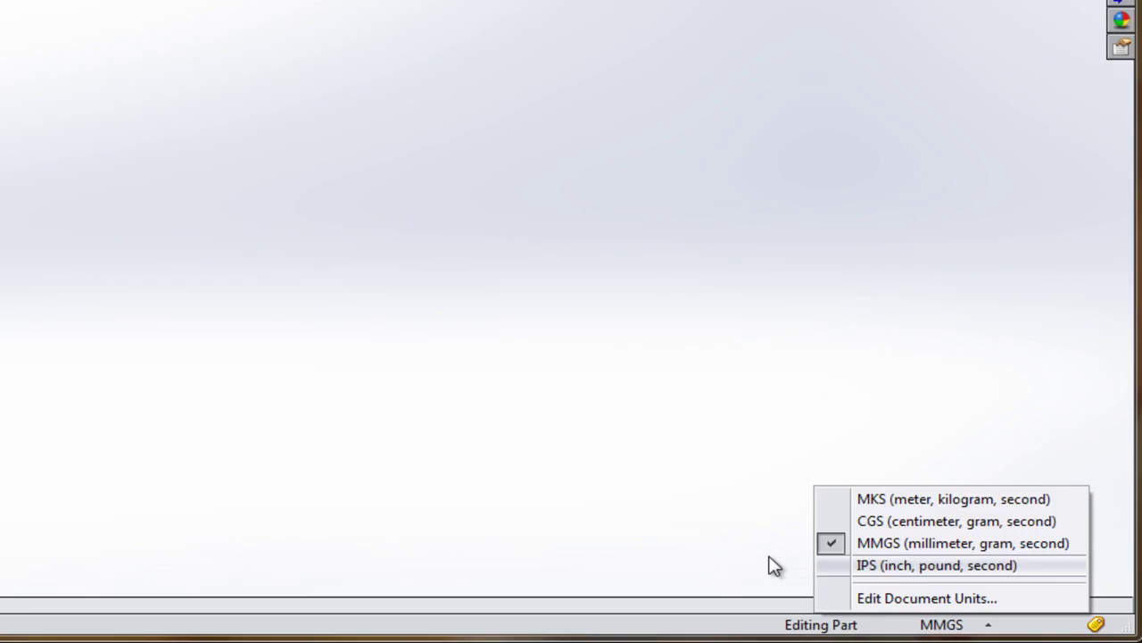
left_click(339, 464)
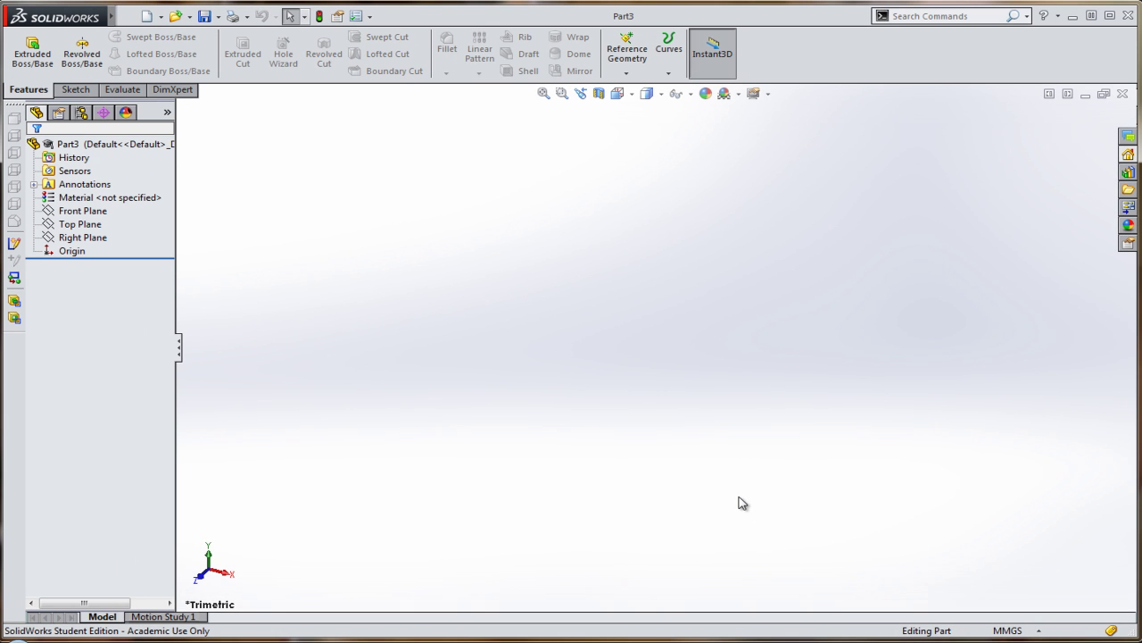
Step: Start an Extruded Boss/Base sketch on the Top Plane and draw a corner rectangle about 103 by 50 mm from the origin
left_click(32, 52)
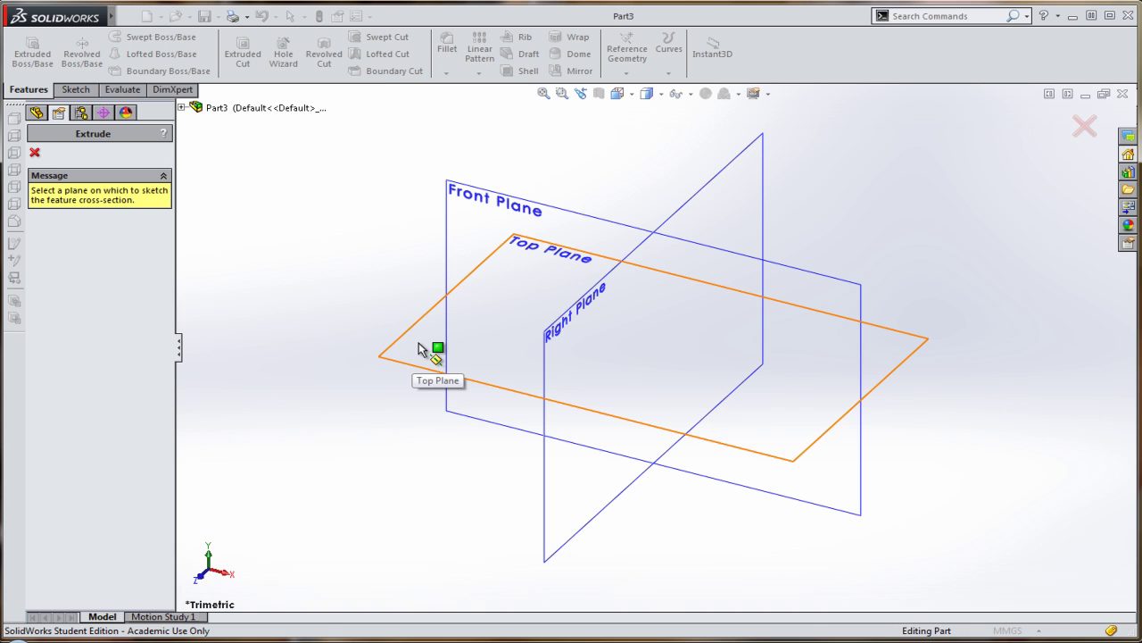
left_click(419, 343)
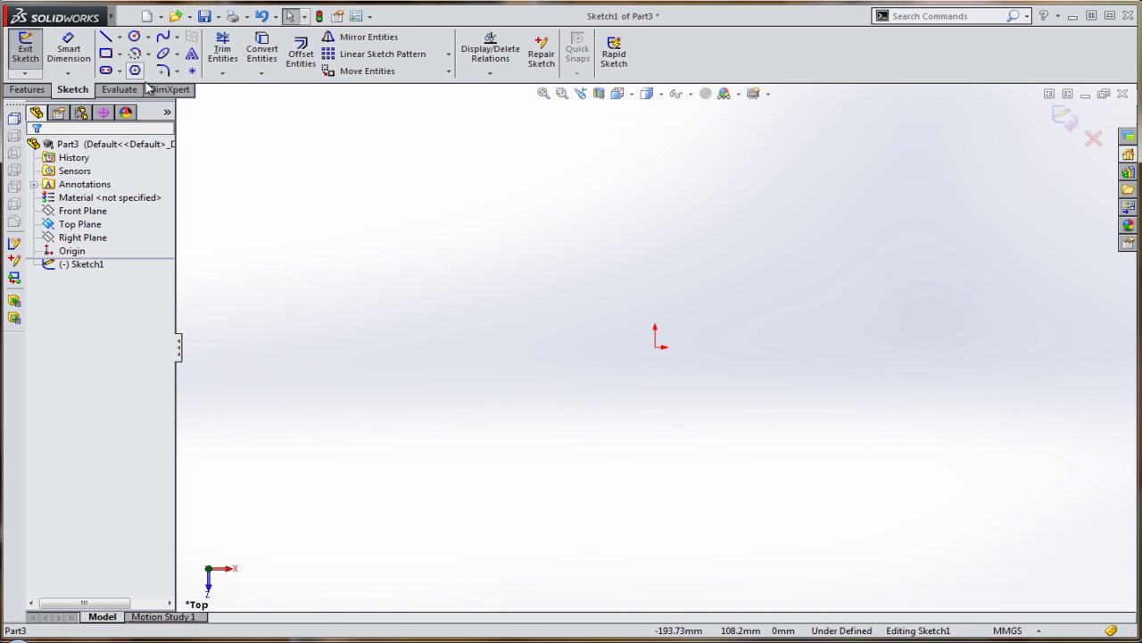
left_click(105, 53)
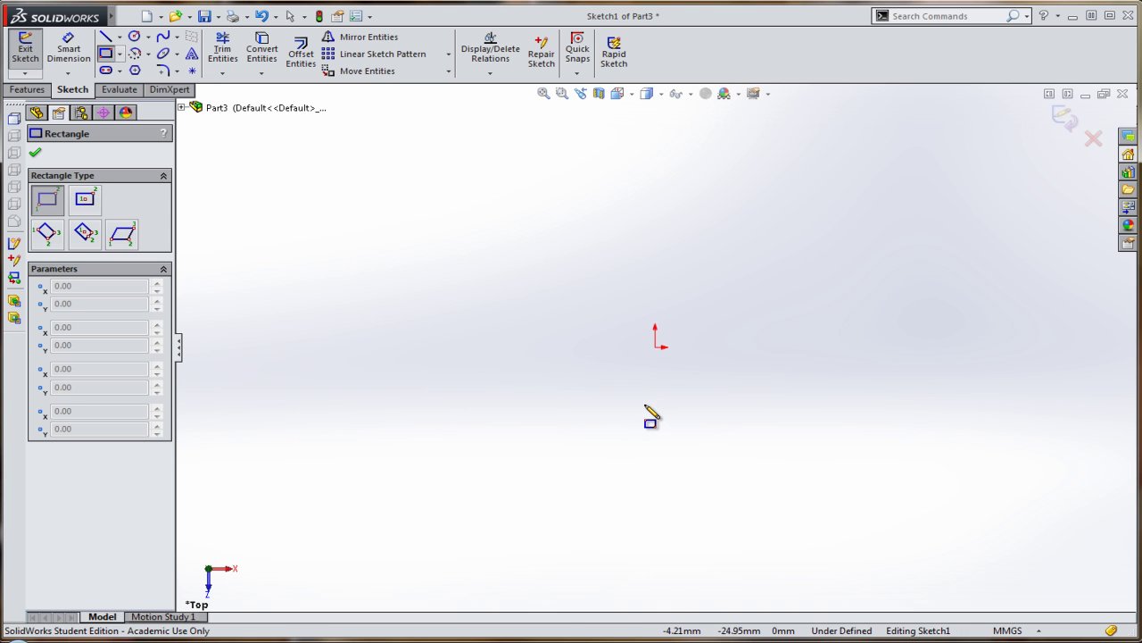
left_click(655, 347)
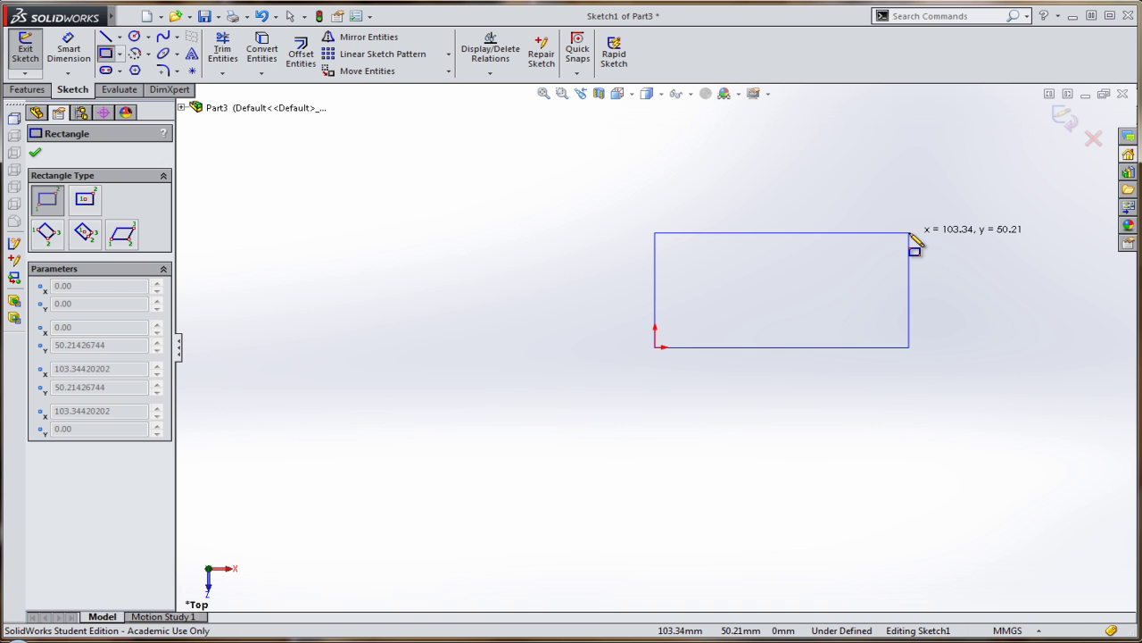
left_click(909, 233)
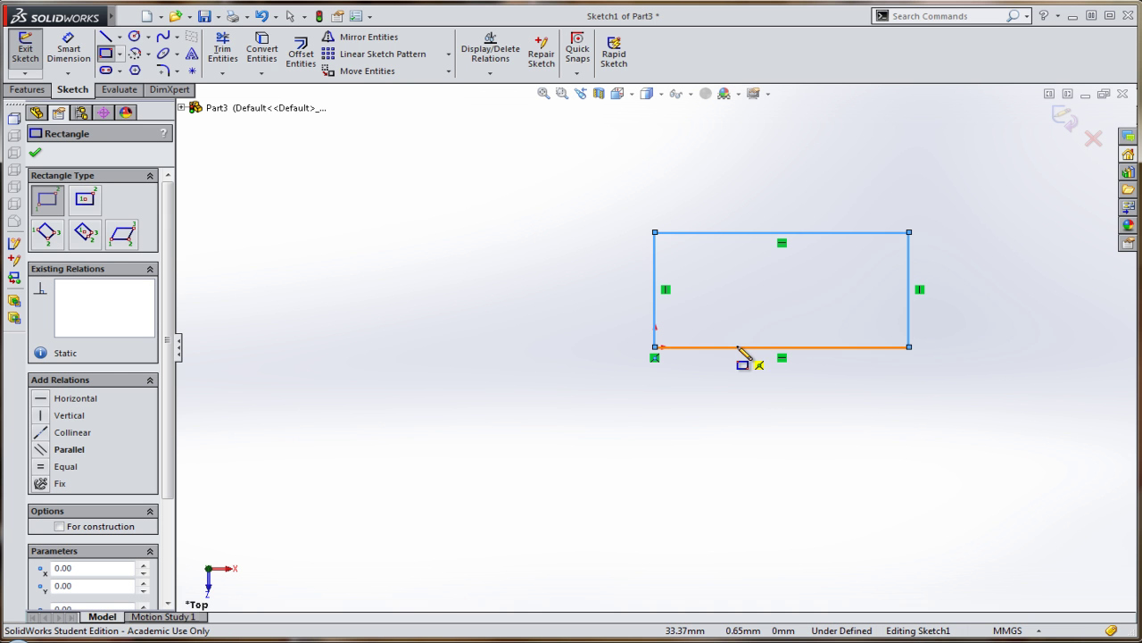
Step: Dimension the rectangle with a width of 100 mm and a height of 50 mm
left_click(76, 50)
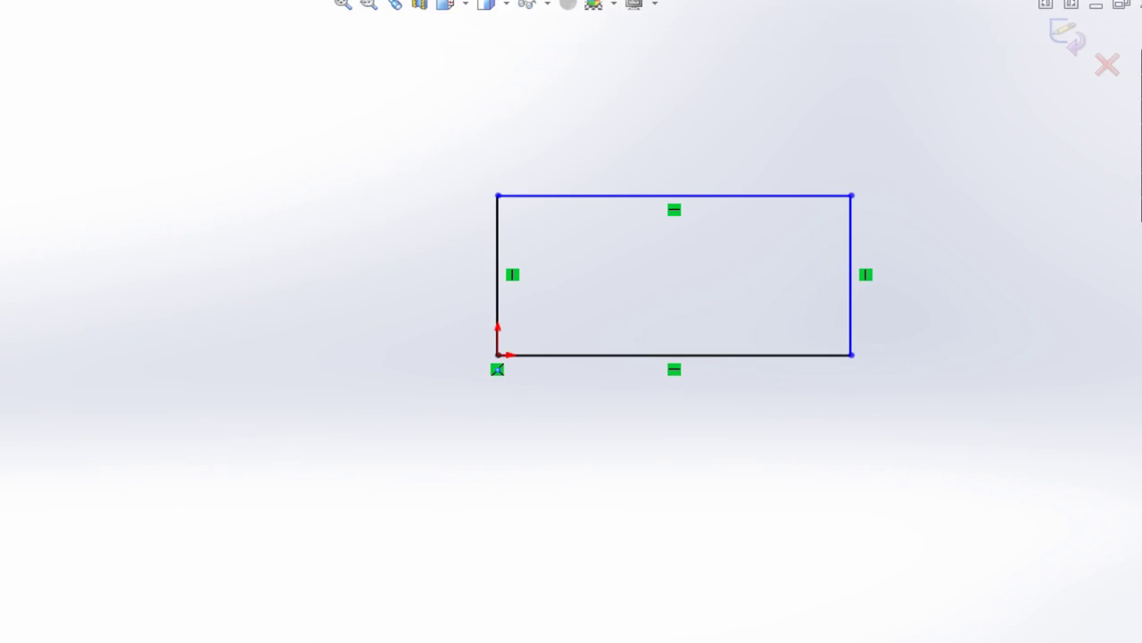
left_click(656, 356)
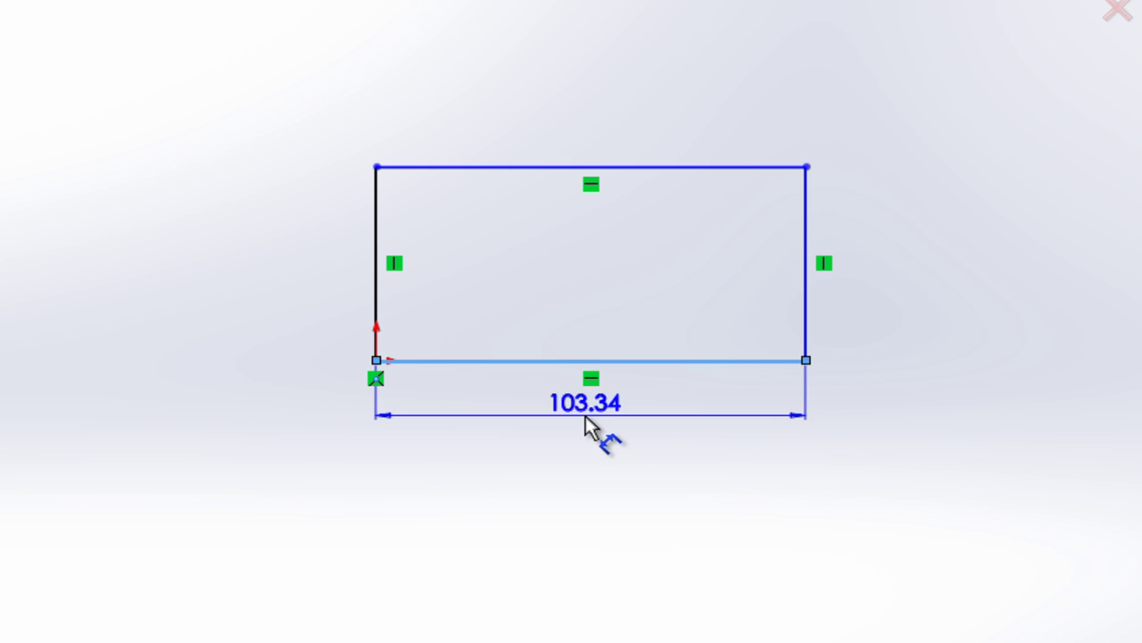
left_click(586, 415)
type("100")
key("Return")
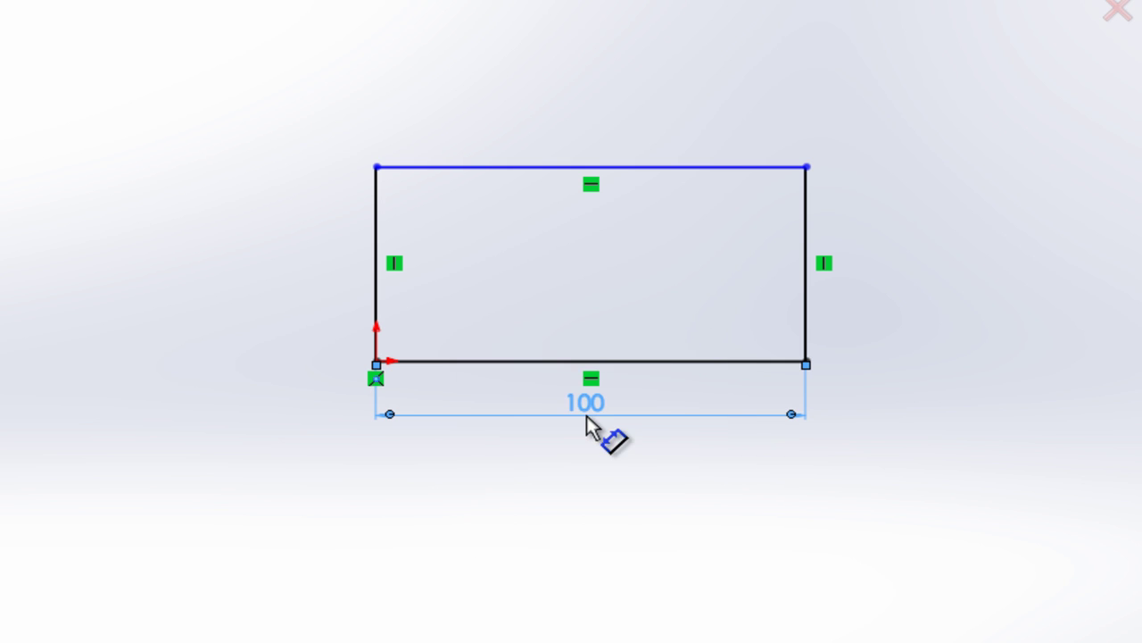
left_click(377, 254)
left_click(344, 284)
type("50")
key("Return")
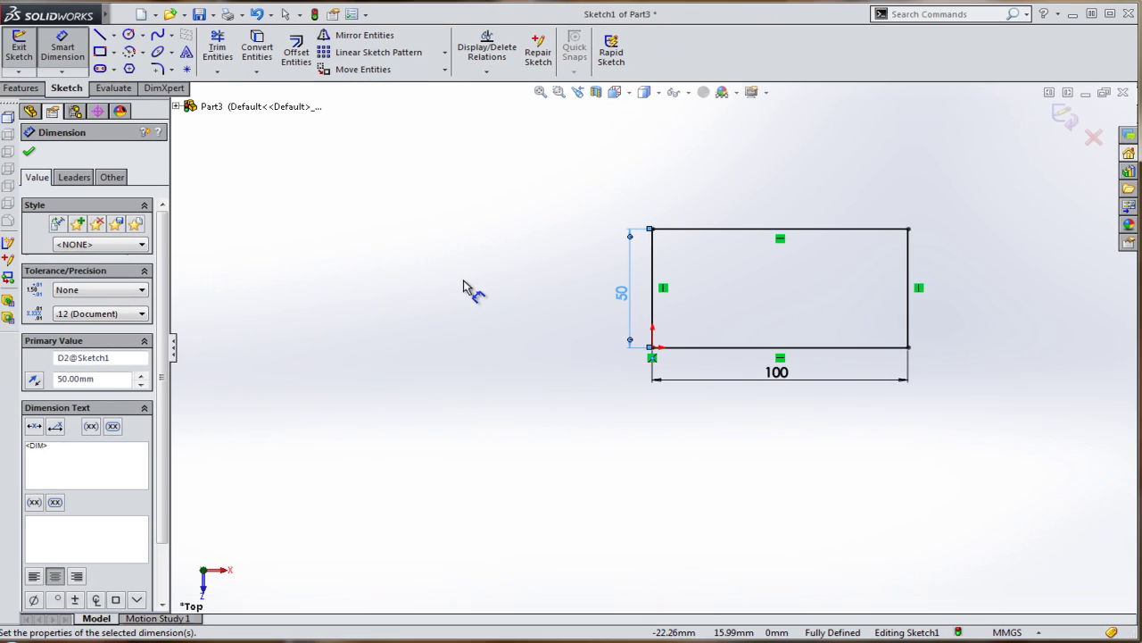
Step: Draw two small rectangles about 35 mm wide inside the outline, one near its upper edge about 5 mm high and one on its lower edge
left_click(108, 54)
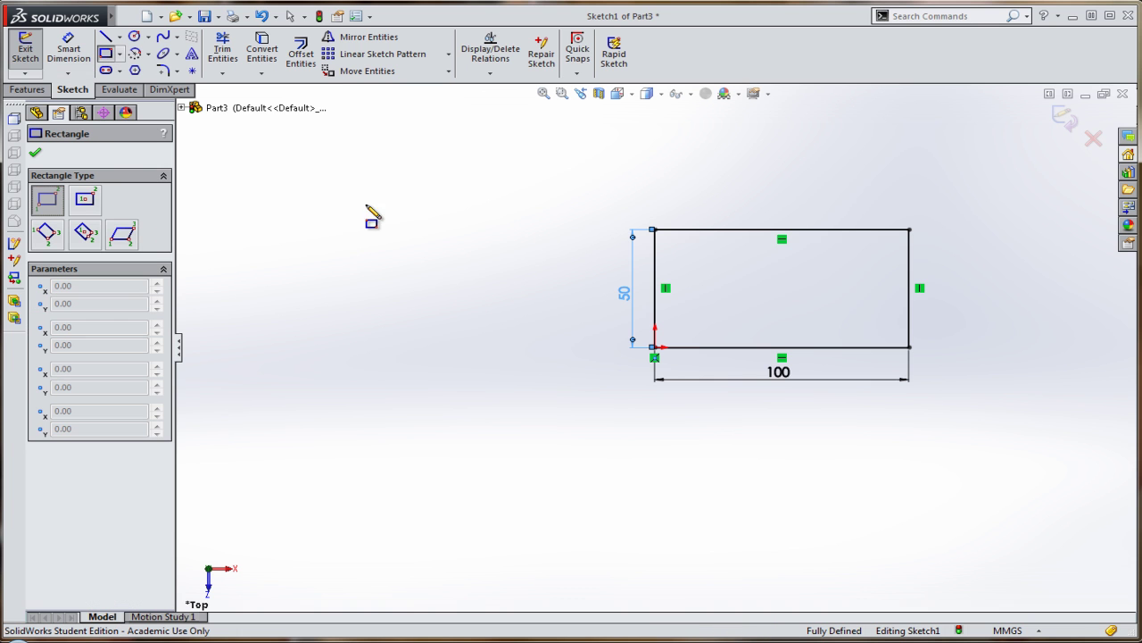
left_click(734, 258)
left_click(825, 269)
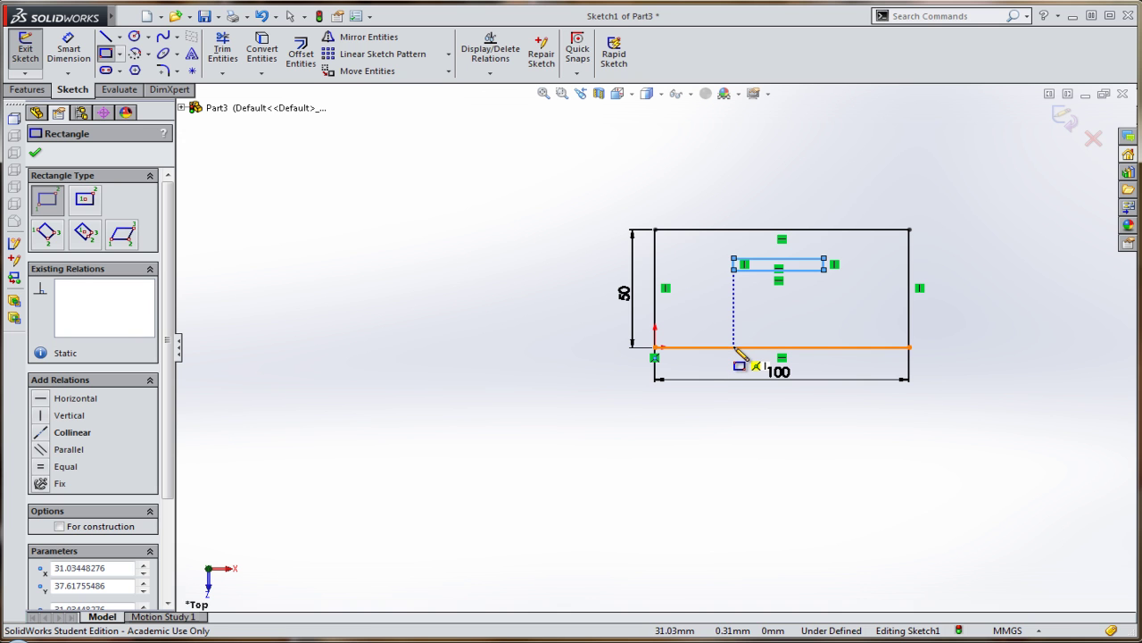
left_click(734, 347)
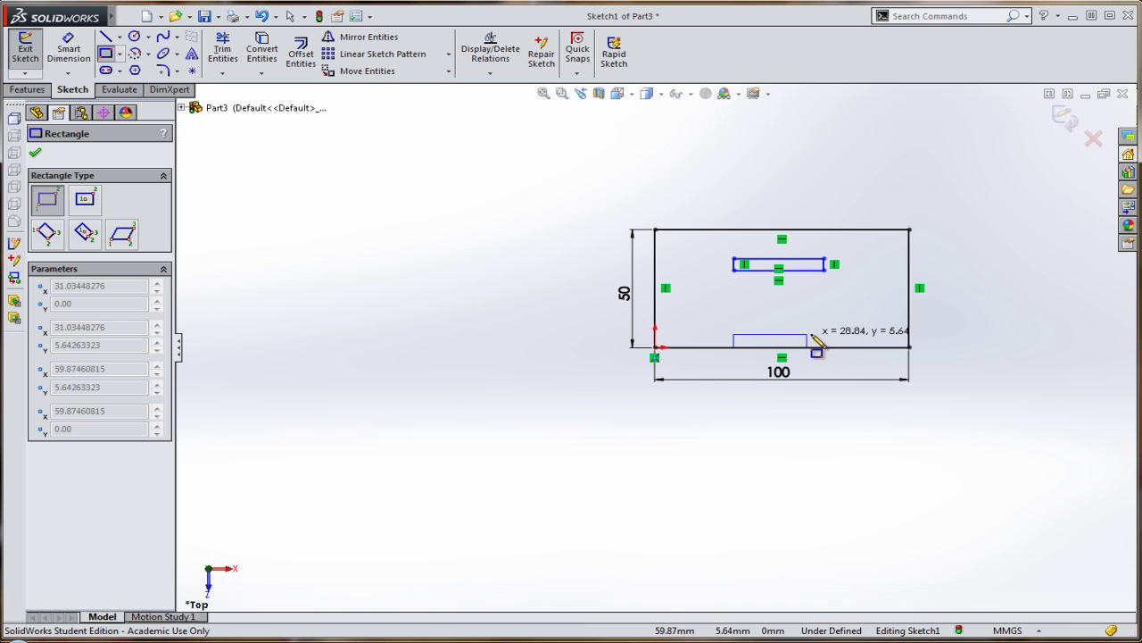
left_click(824, 333)
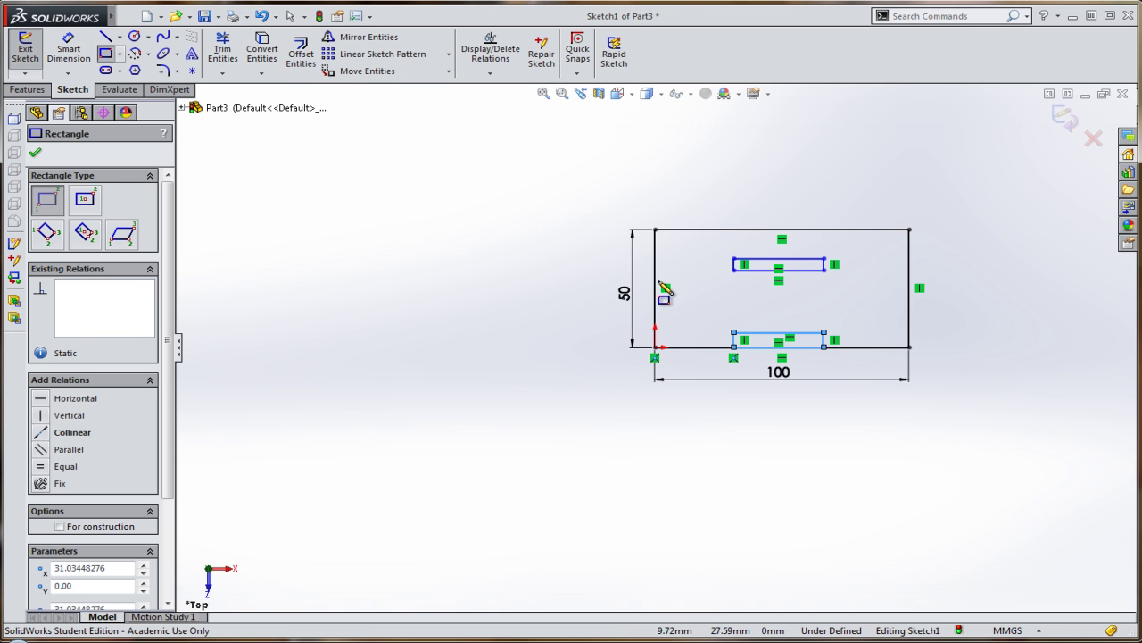
Step: Dimension the upper small rectangle with a width of 20 mm and a height of 3 mm
left_click(78, 58)
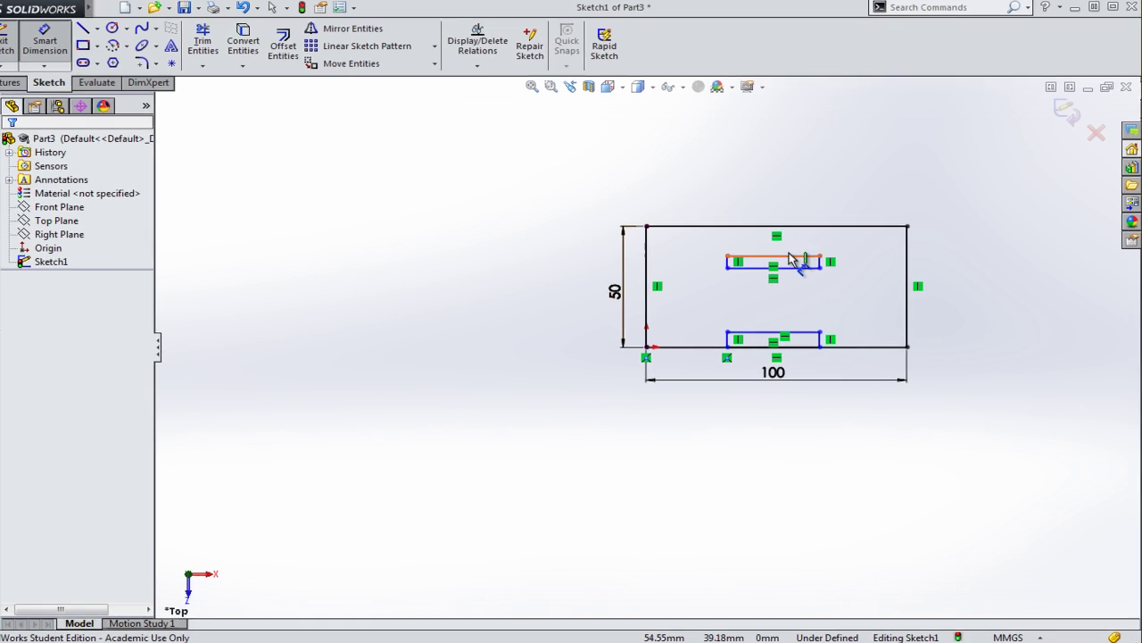
left_click(790, 258)
left_click(781, 250)
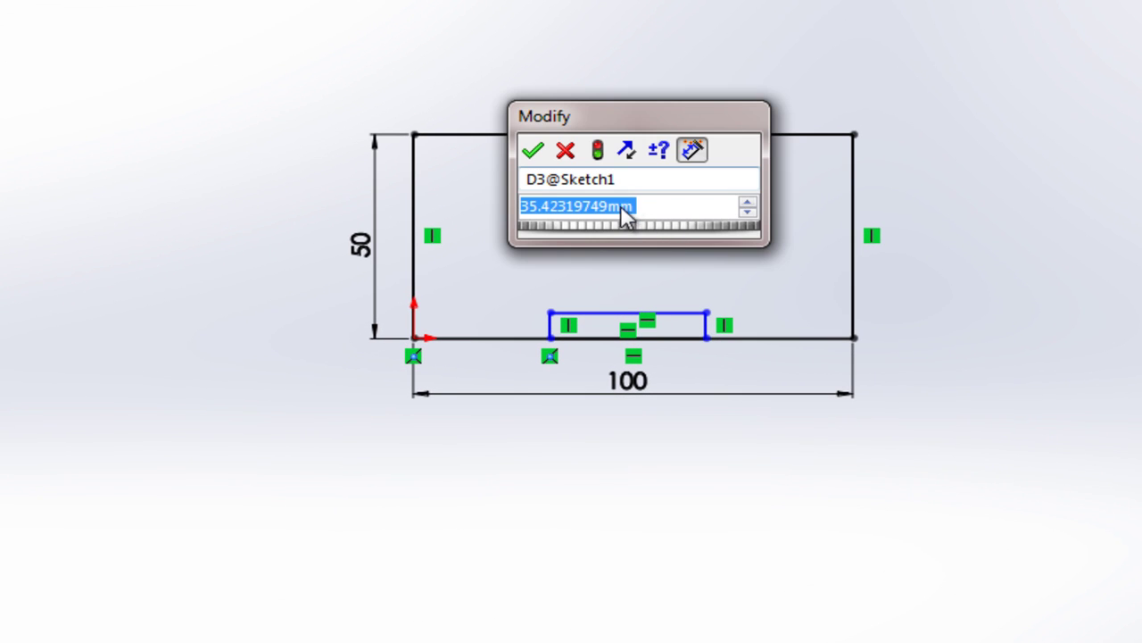
type("20")
key("Return")
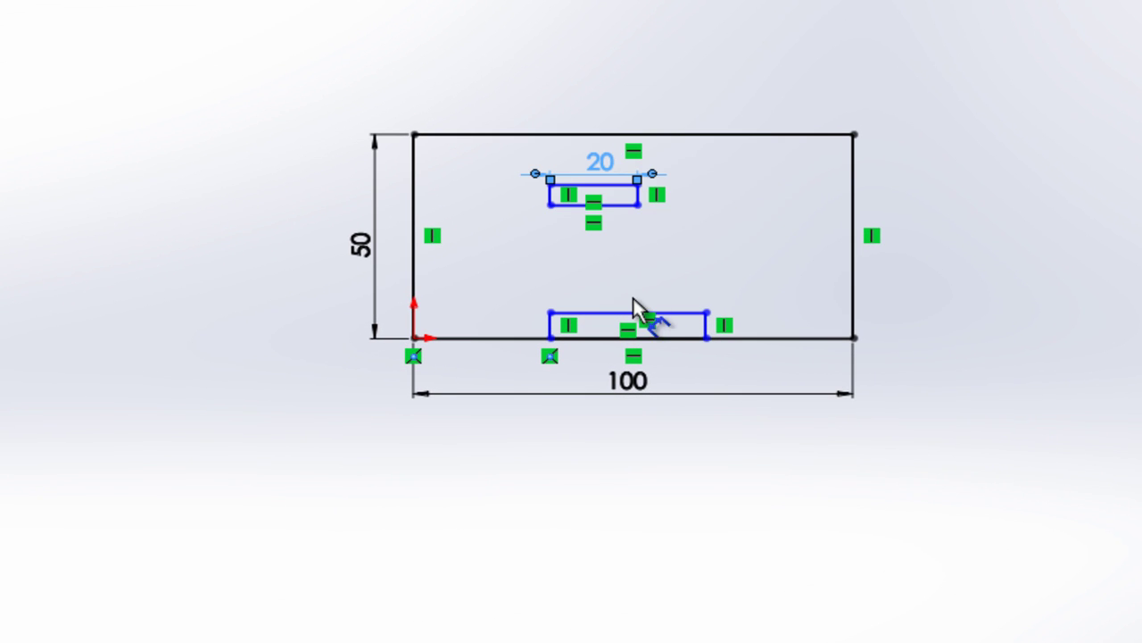
left_click(551, 198)
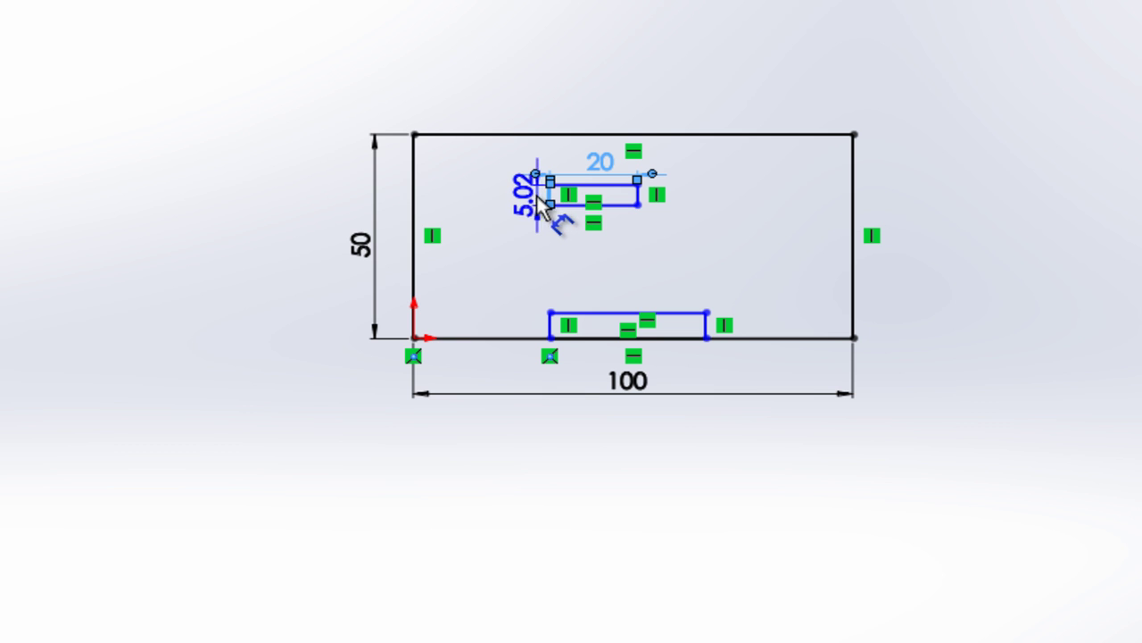
left_click(496, 198)
type("3")
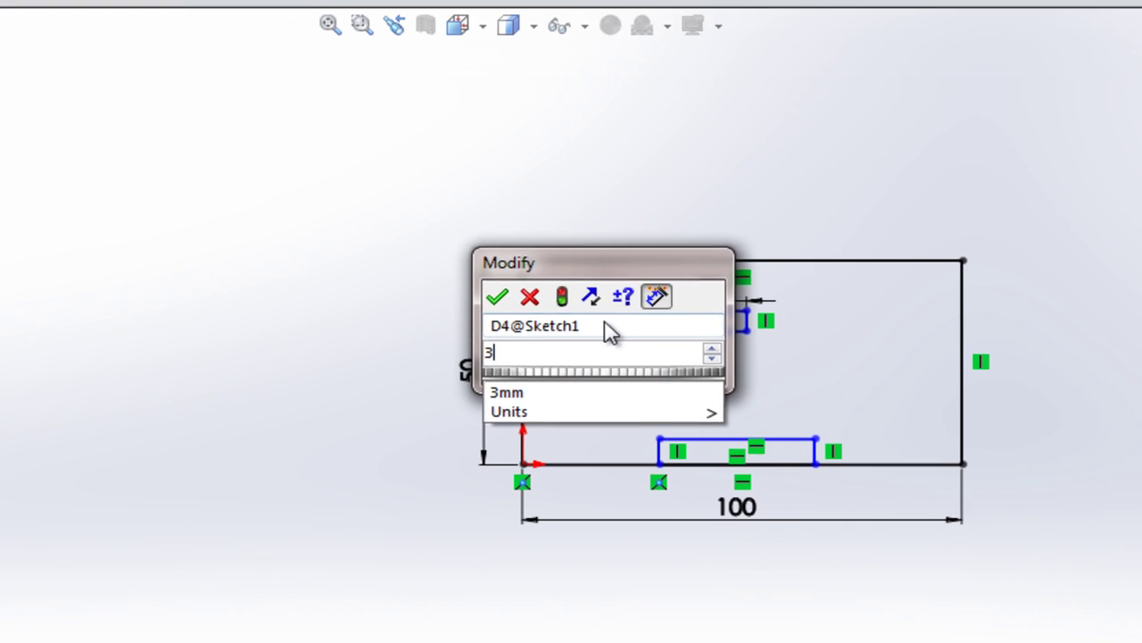
key("Return")
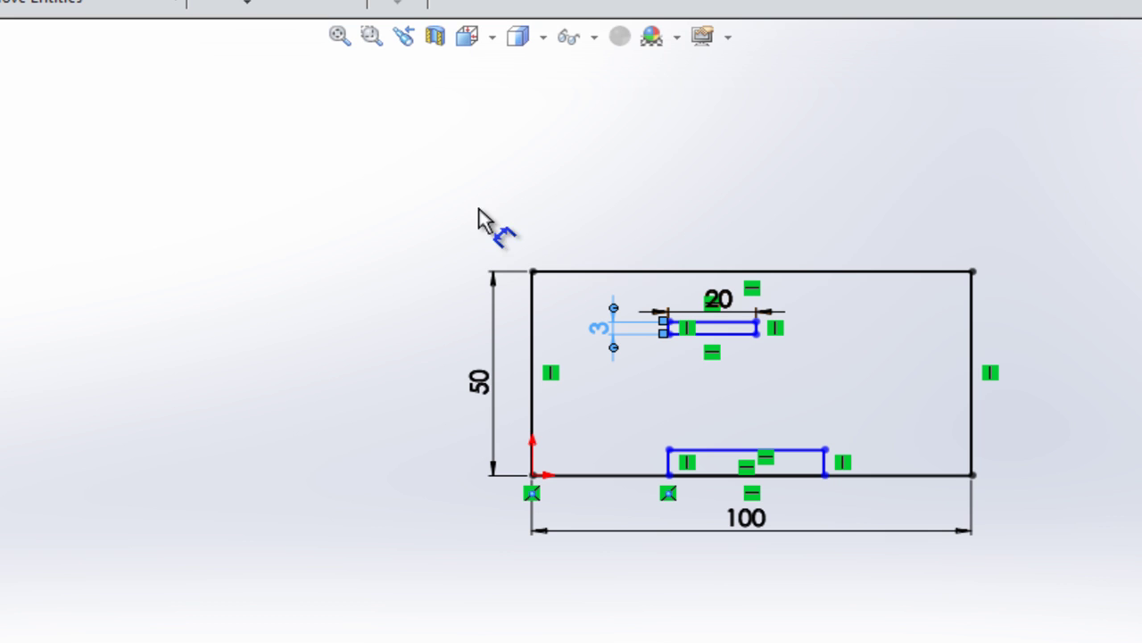
left_click(339, 36)
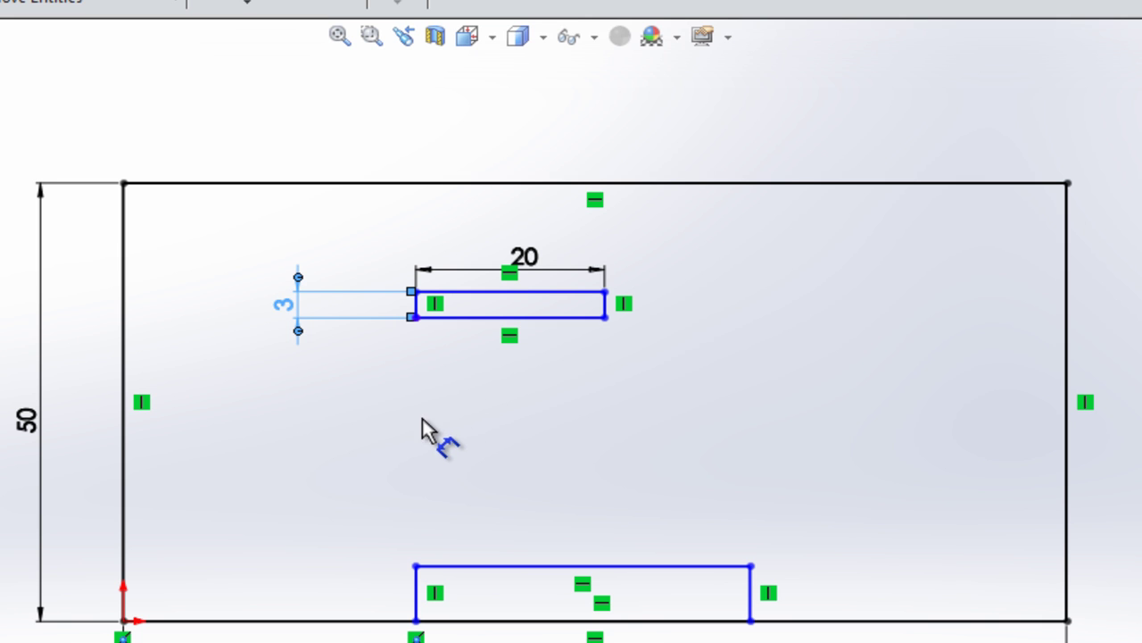
mouse_move(408, 438)
middle_mouse_down()
mouse_move(471, 416)
mouse_move(704, 416)
mouse_move(455, 413)
mouse_move(401, 536)
mouse_move(446, 641)
mouse_move(500, 638)
middle_mouse_up()
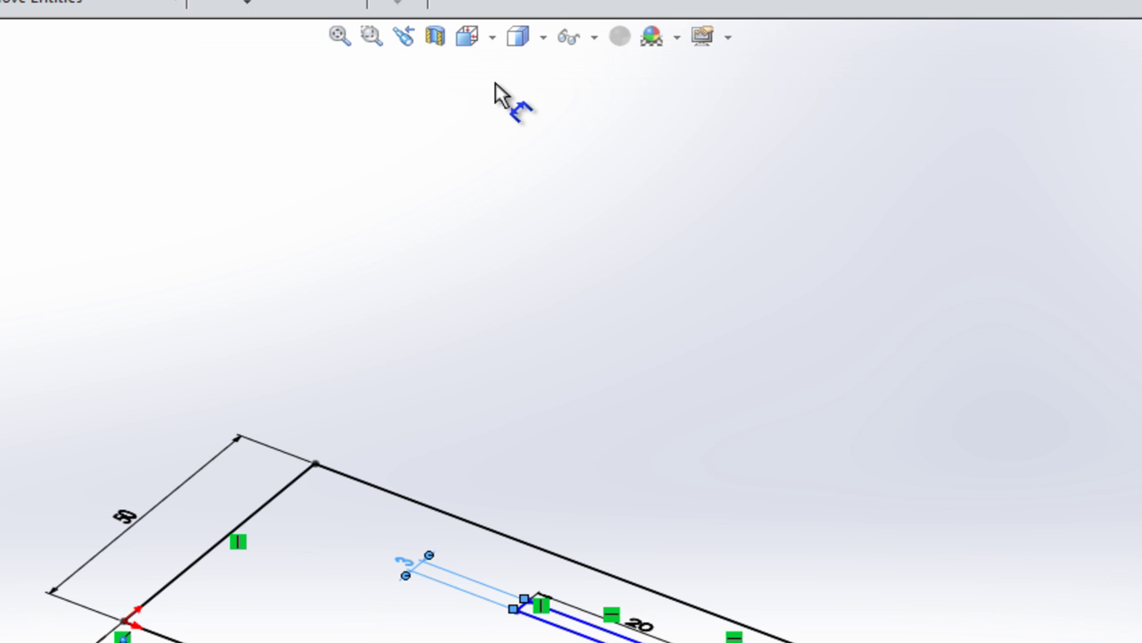
left_click(474, 51)
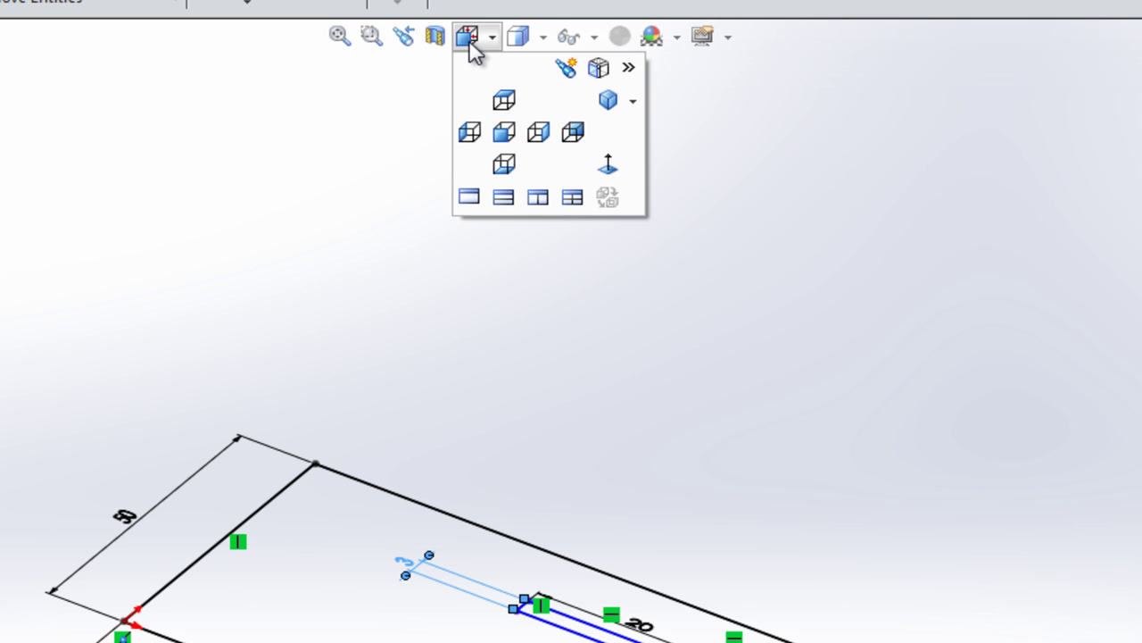
left_click(502, 100)
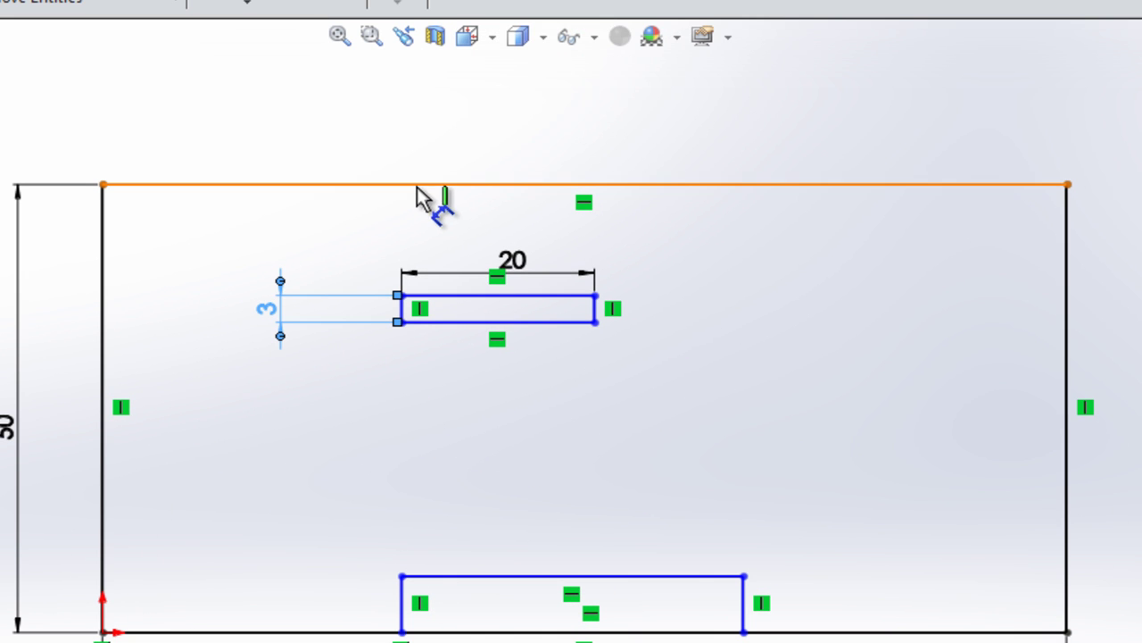
left_click(342, 40)
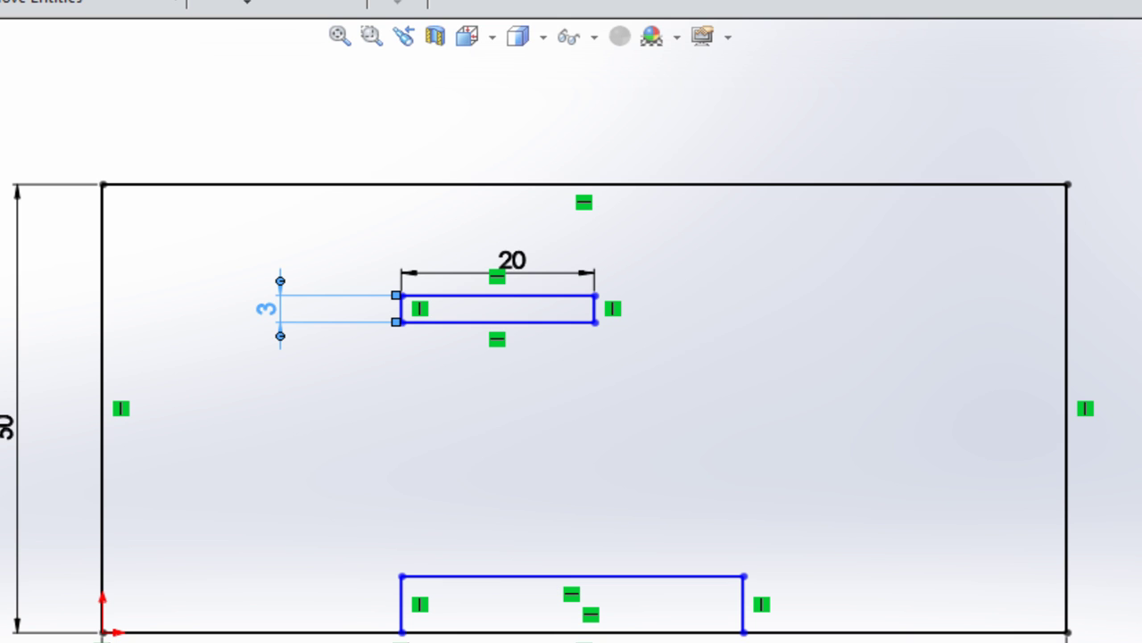
Step: Dimension the small rectangle on the outline's lower edge with a width of 20 mm and a height of 3 mm
left_click(533, 576)
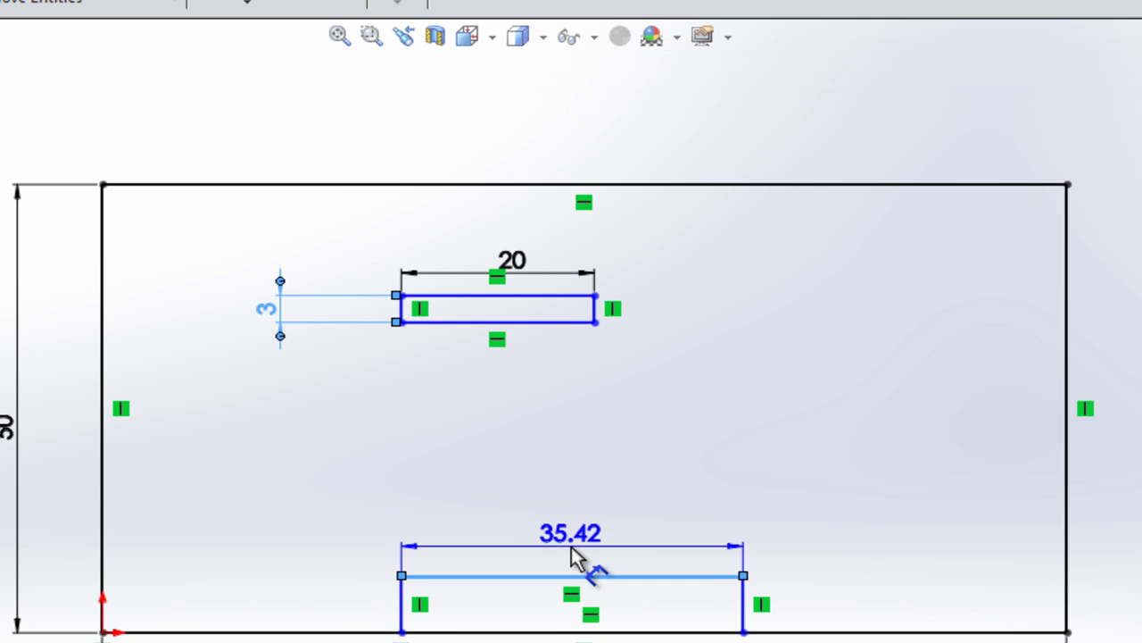
left_click(572, 548)
type("2")
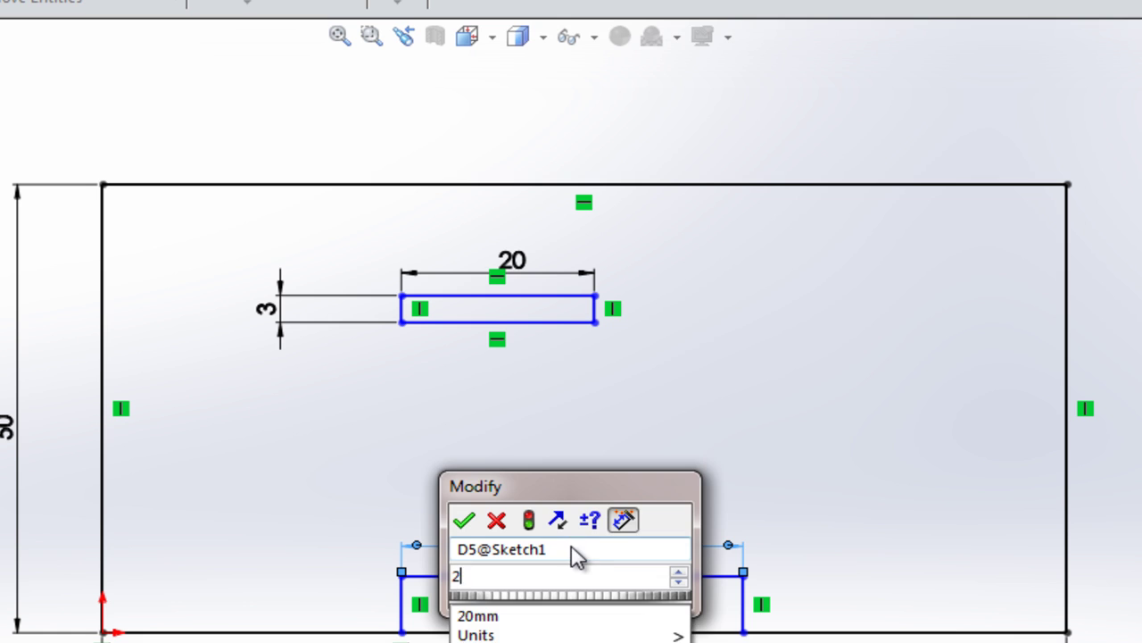
type("0")
key("Return")
left_click(400, 616)
left_click(361, 620)
type("3")
key("Return")
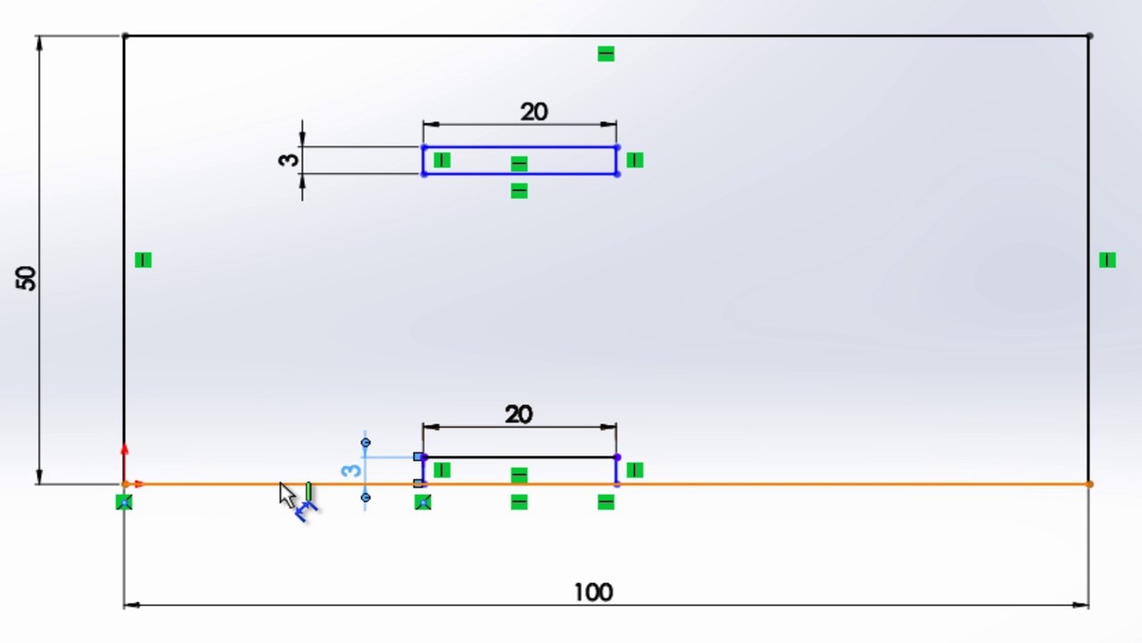
Step: Dimension the left side of the slot on the outline's lower edge 40 mm from the outline's left edge
left_click(125, 384)
key("z")
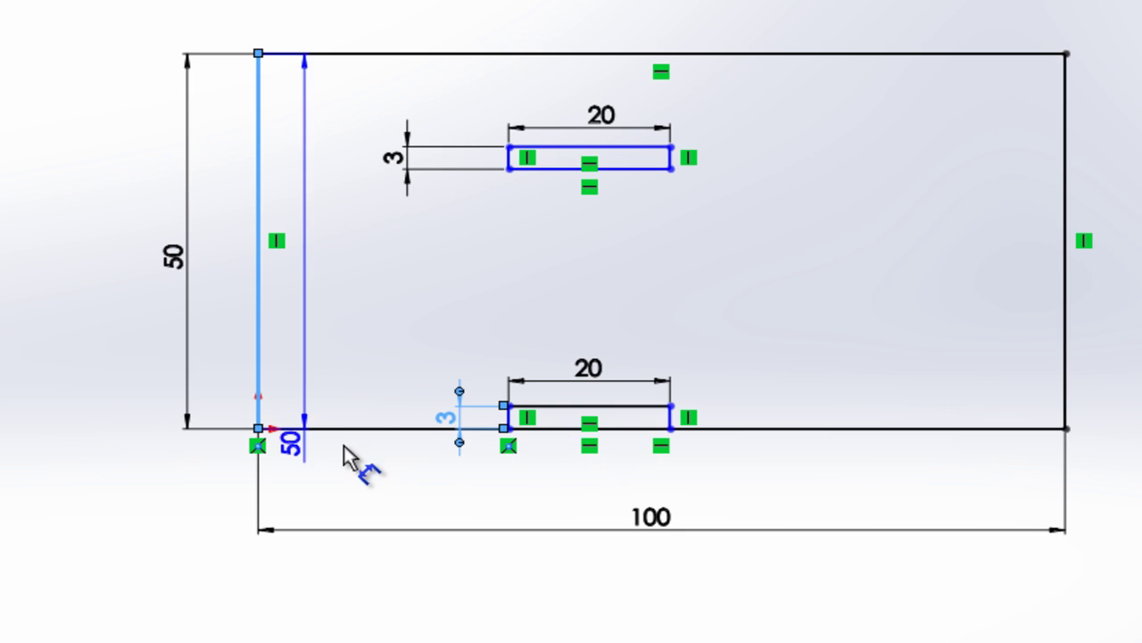
scroll(486, 442, "down", 6)
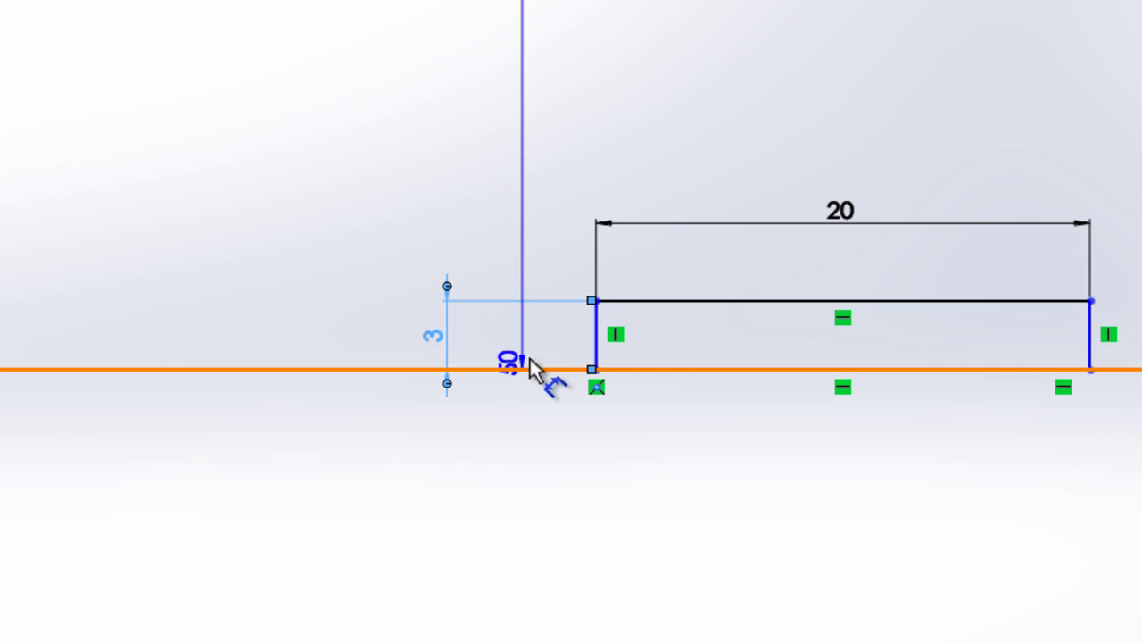
left_click(594, 341)
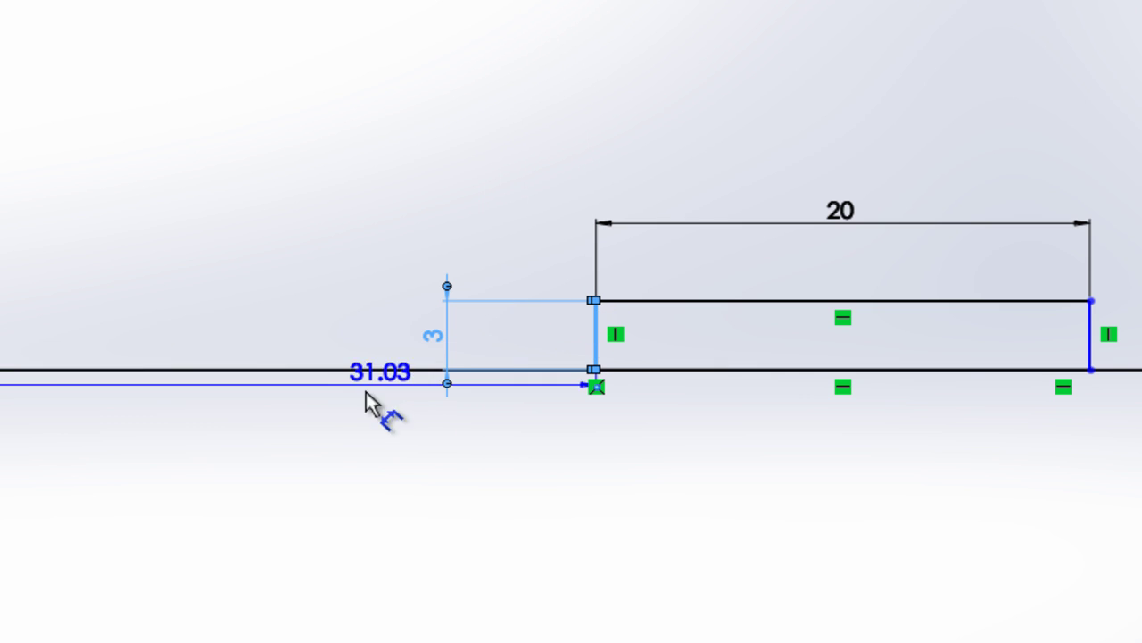
left_click(195, 476)
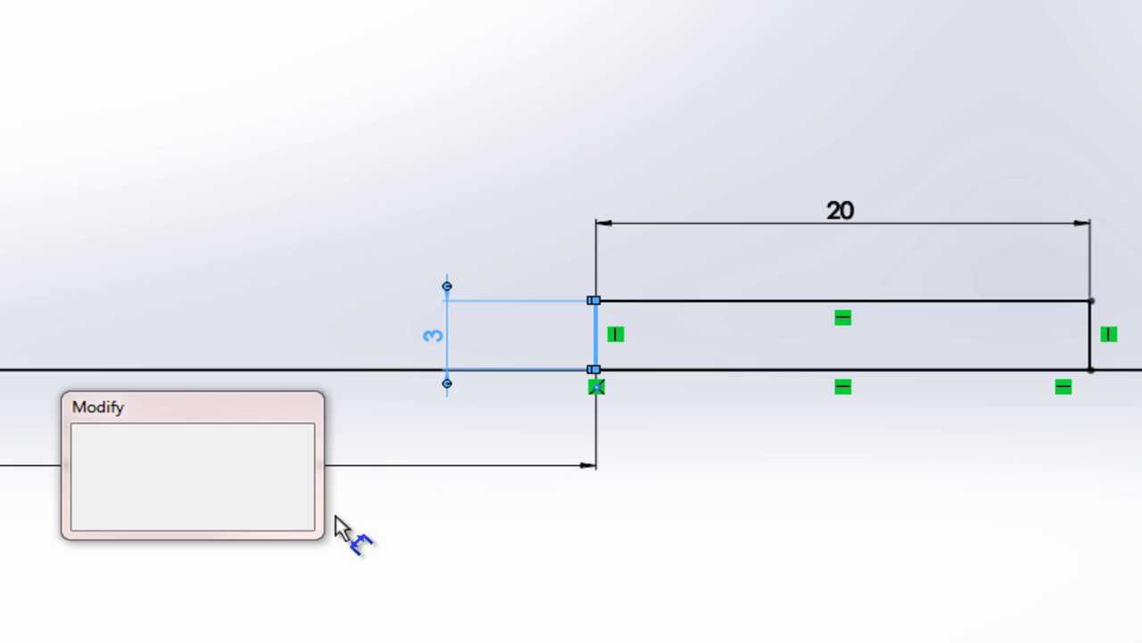
scroll(598, 498, "down", 3)
scroll(598, 498, "up", 5)
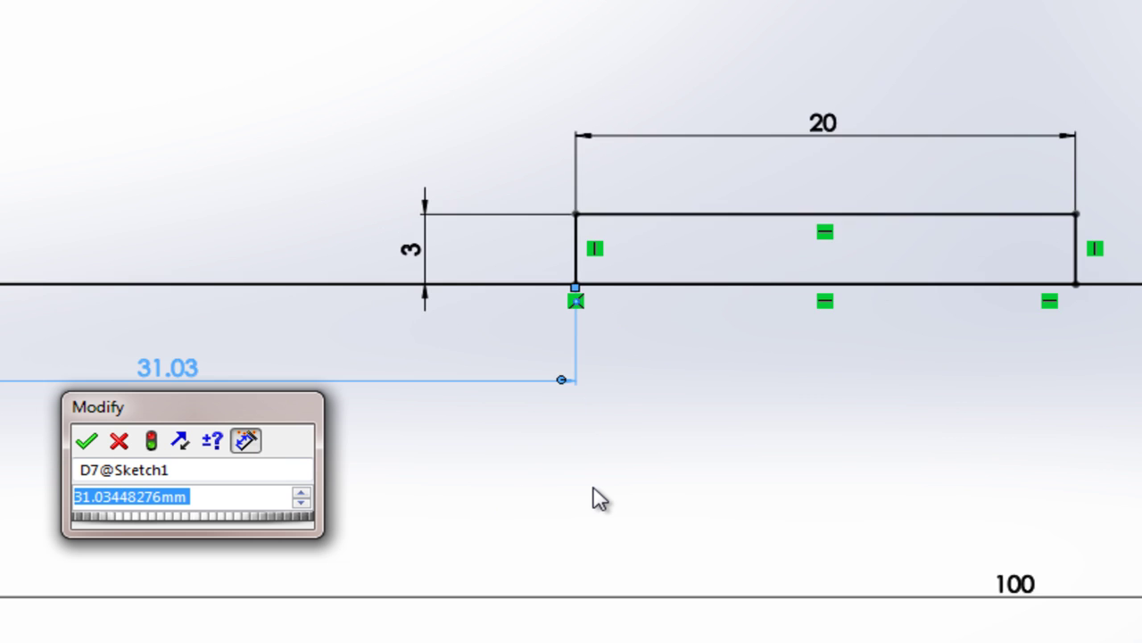
scroll(562, 443, "up", 1)
scroll(561, 443, "up", 2)
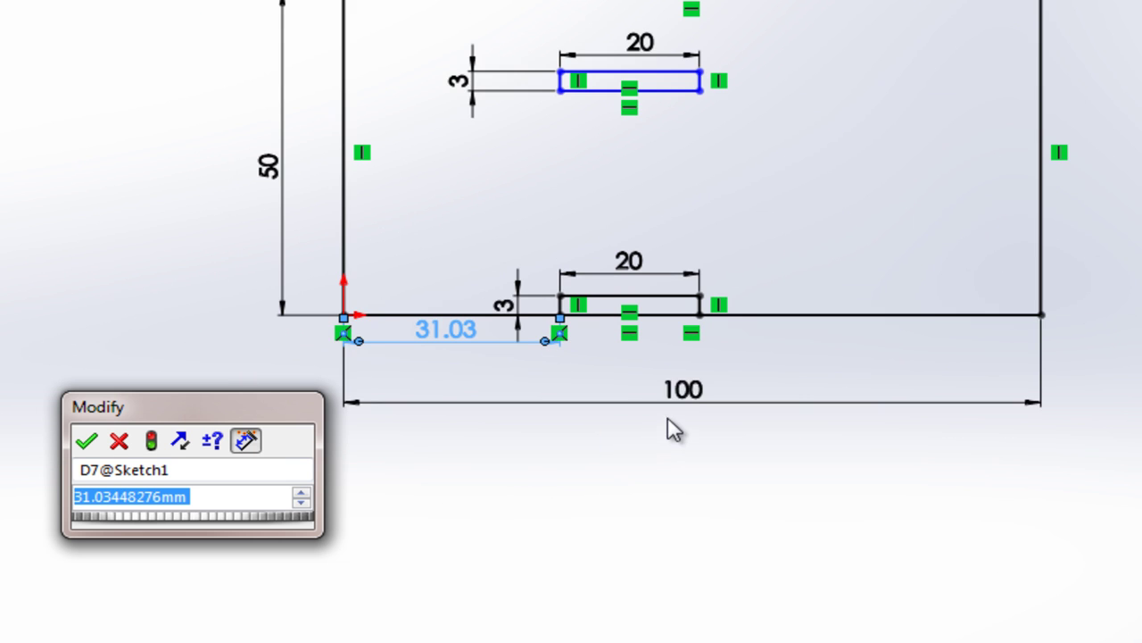
scroll(691, 376, "down", 1)
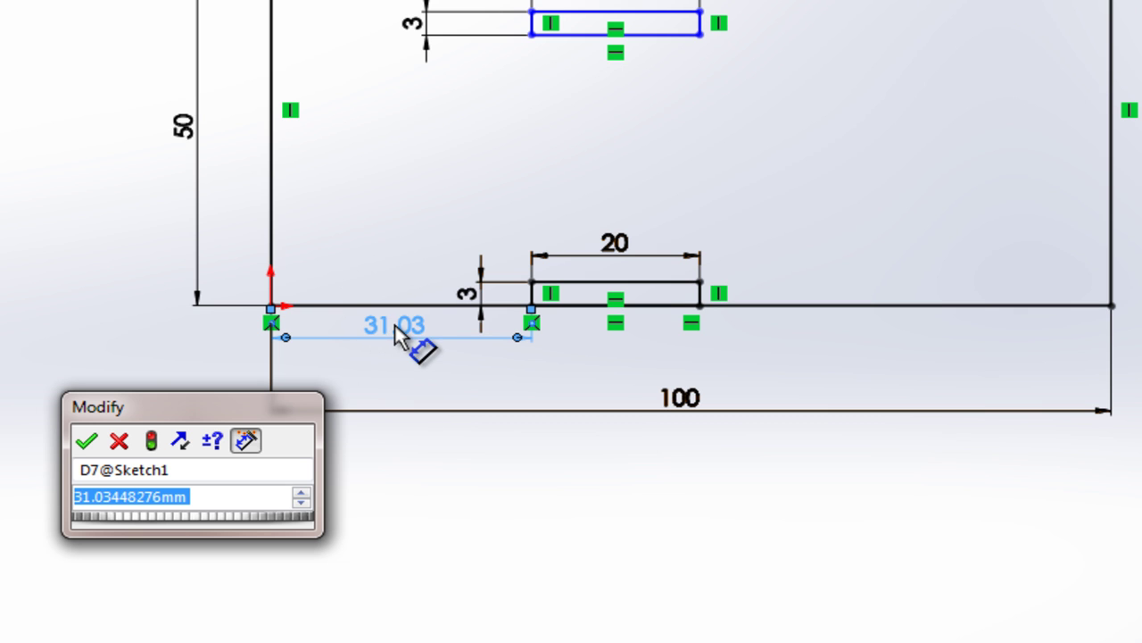
type("40")
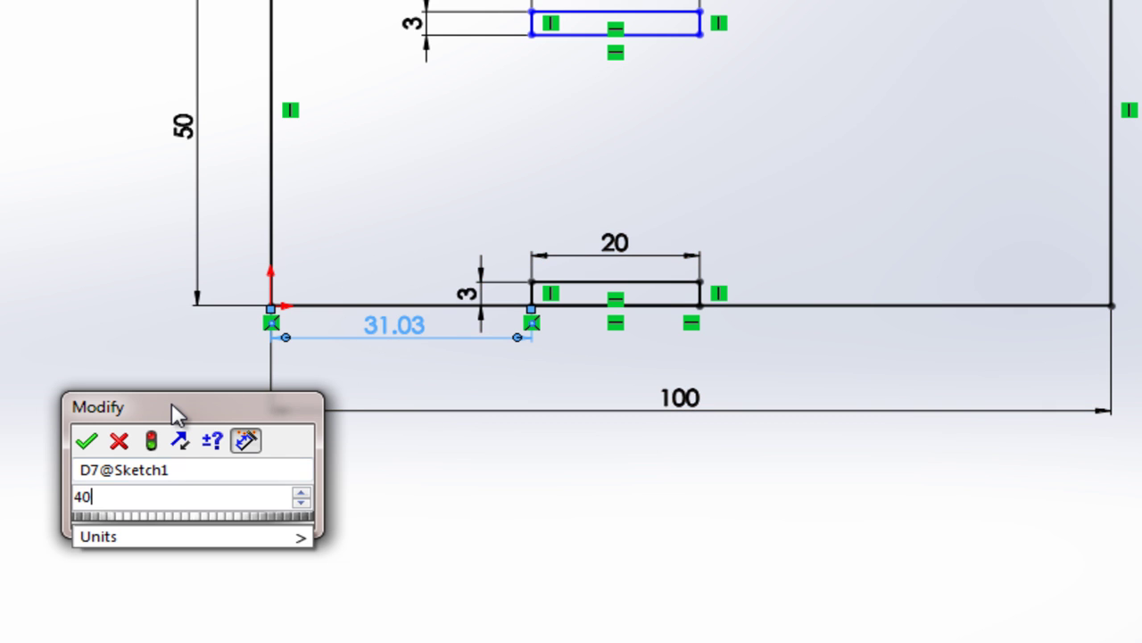
key("Return")
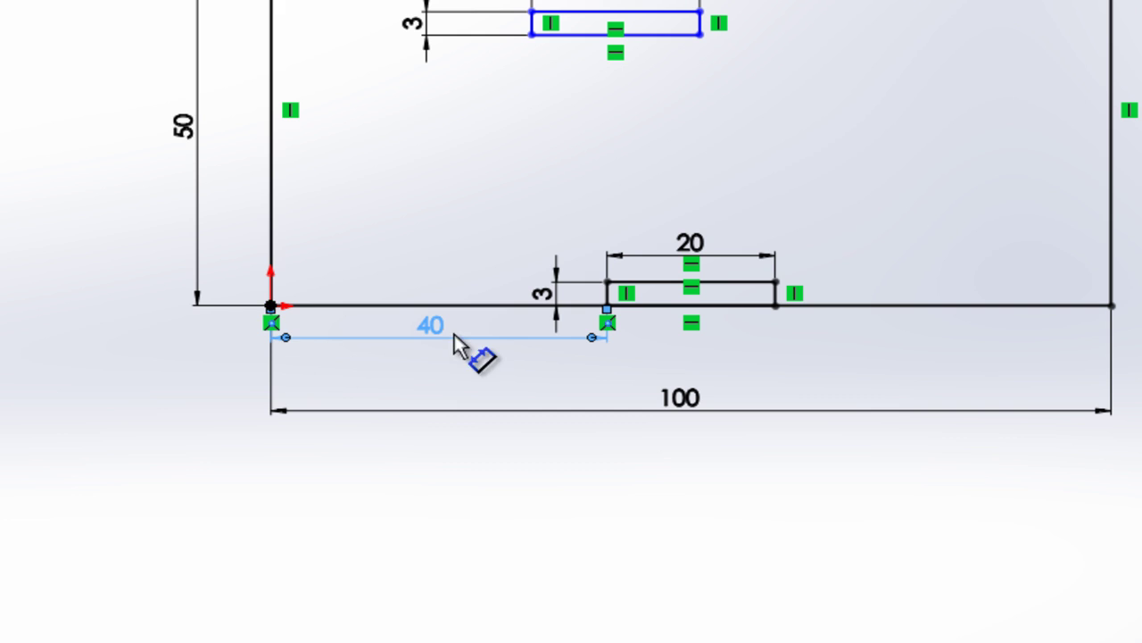
Step: Dimension the upper slot's top line 20 mm below the outline's top edge
scroll(625, 161, "up", 2)
scroll(610, 143, "down", 2)
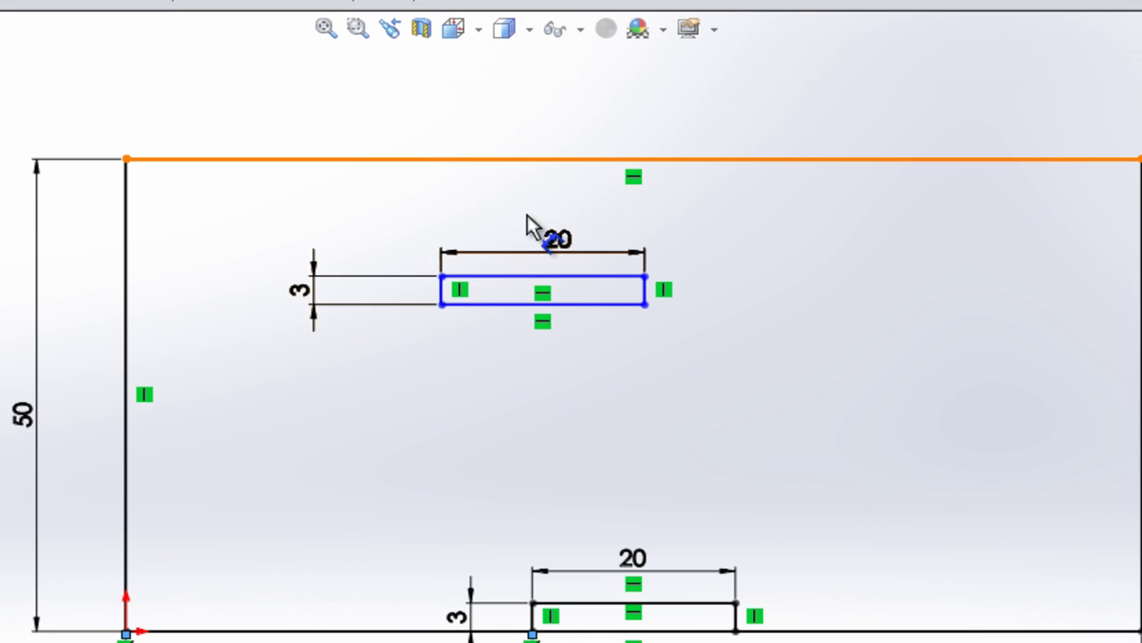
left_click(493, 277)
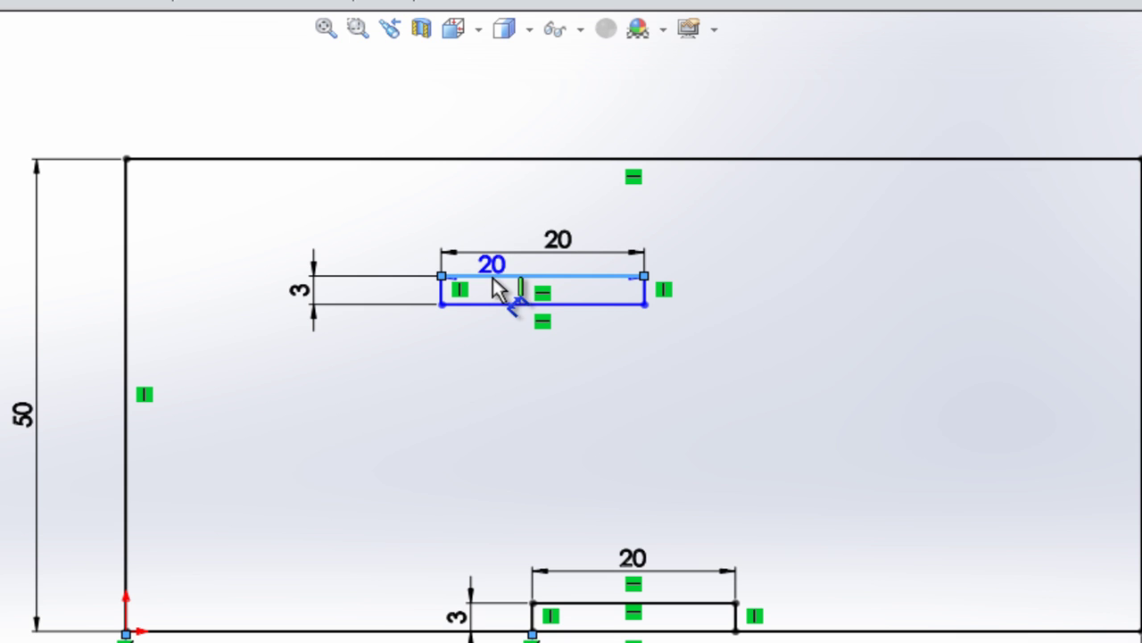
left_click(555, 161)
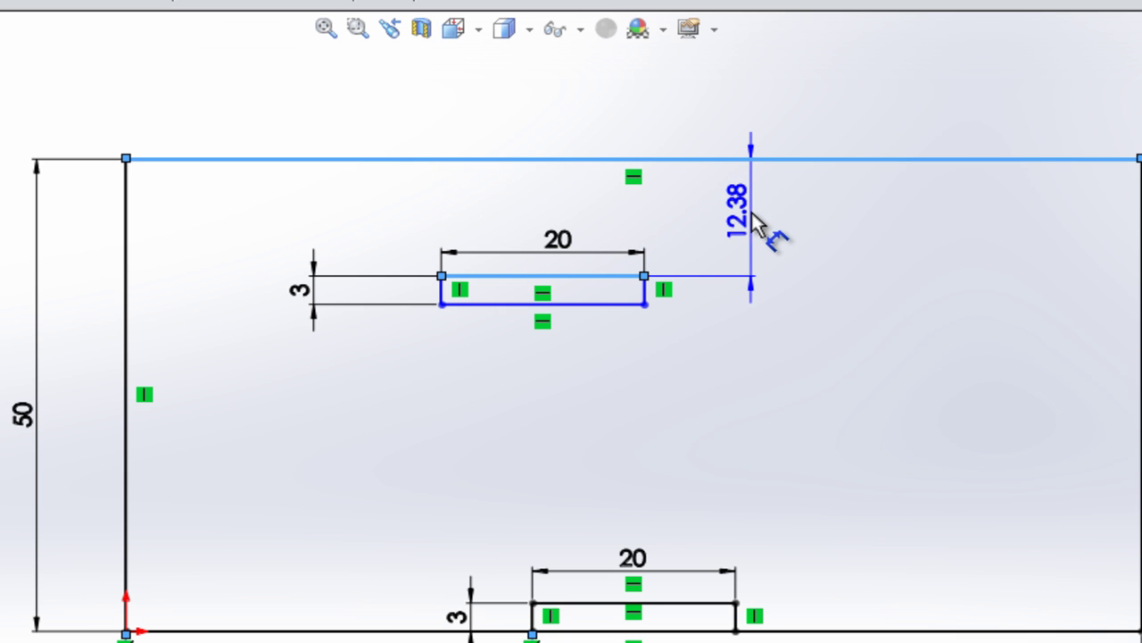
left_click(755, 223)
type("20")
key("Return")
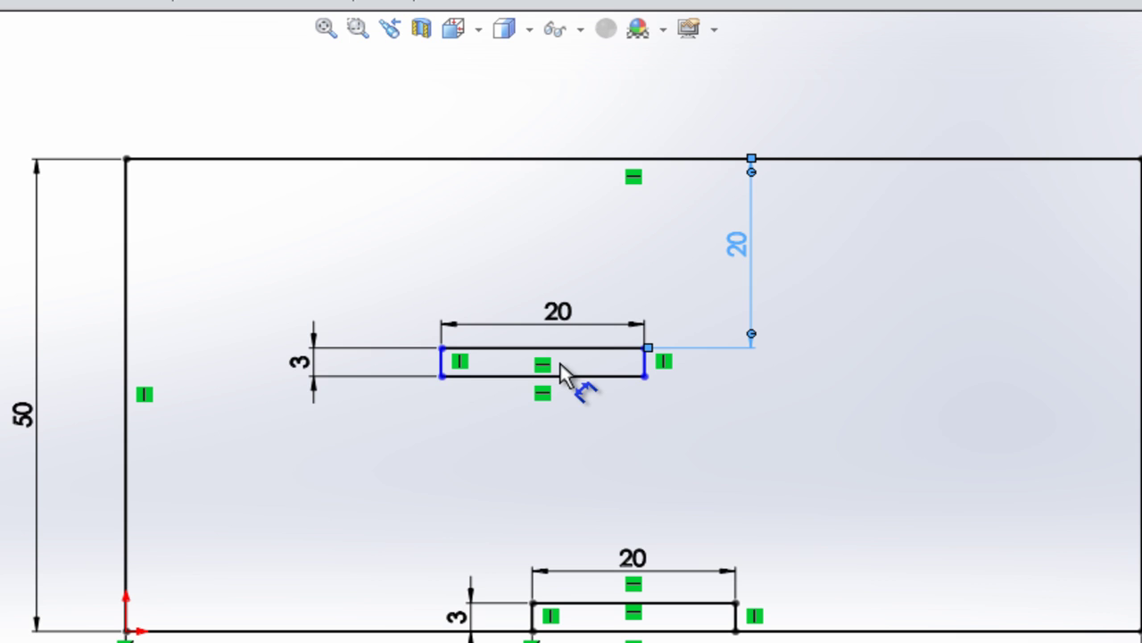
Step: Dimension the upper slot's left side 40 mm from the outline's left edge and move the overall 100 and 50 mm dimensions closer to the outline
left_click(444, 362)
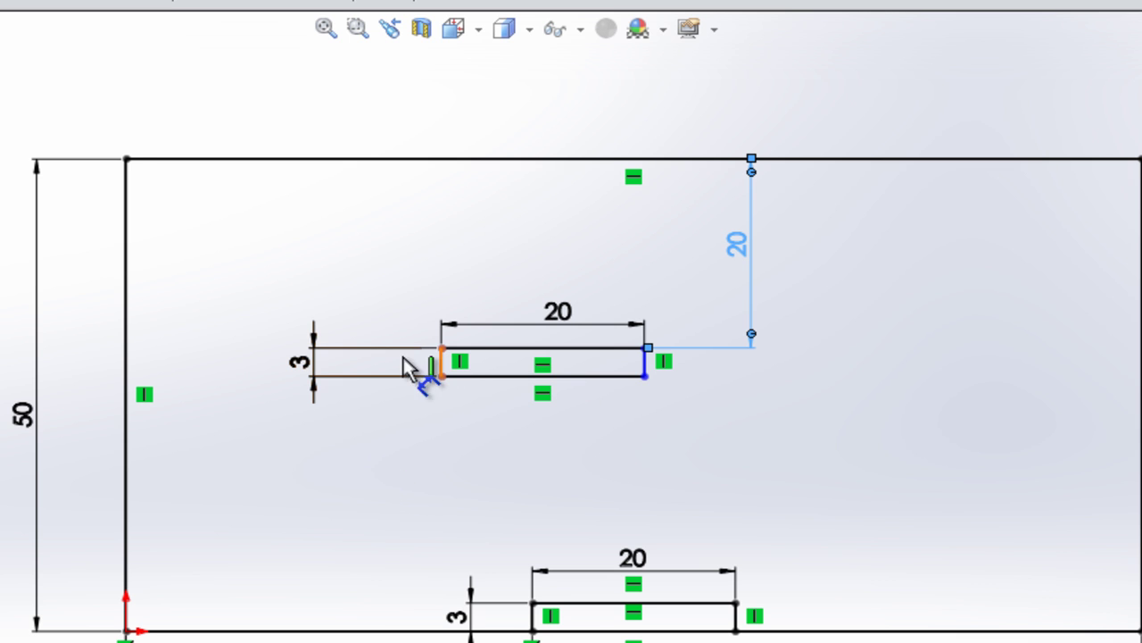
left_click(138, 349)
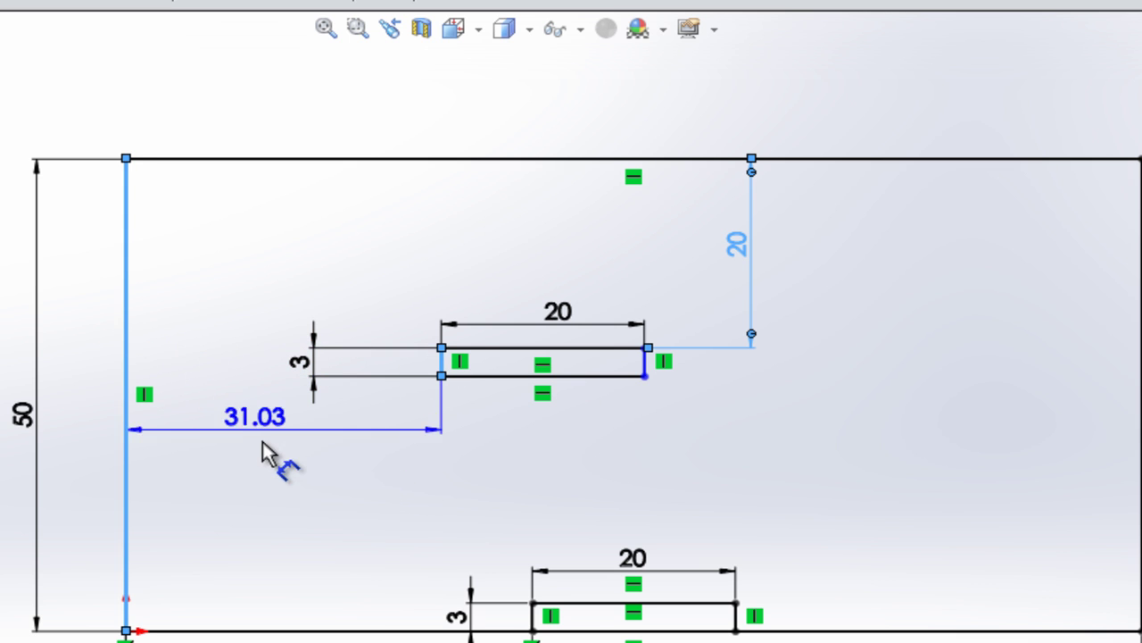
left_click(281, 457)
type("40")
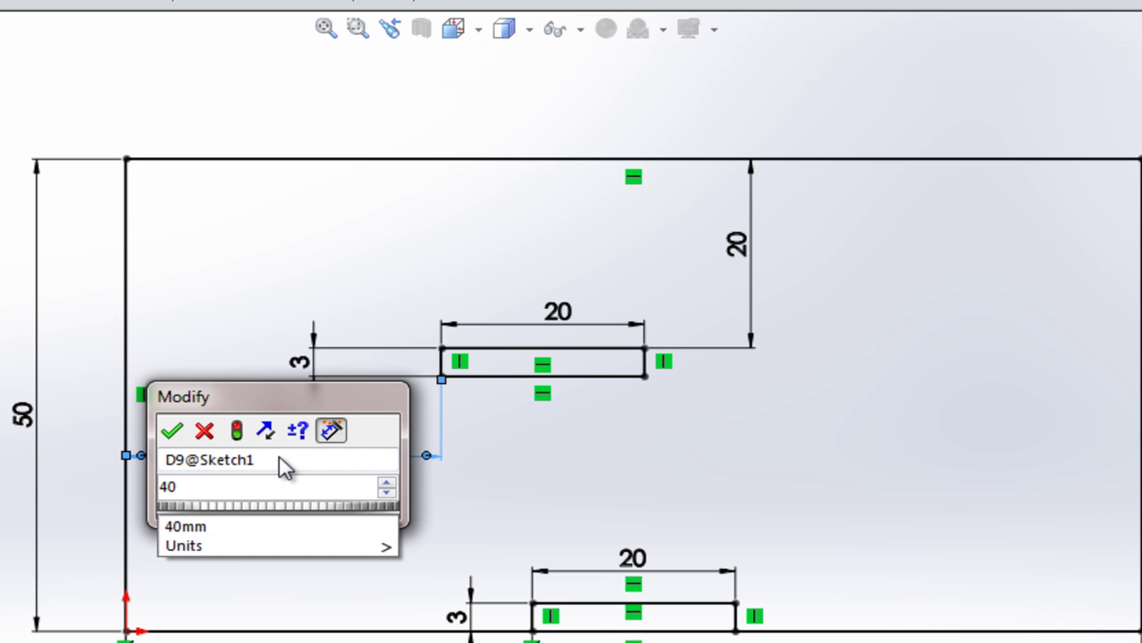
key("Return")
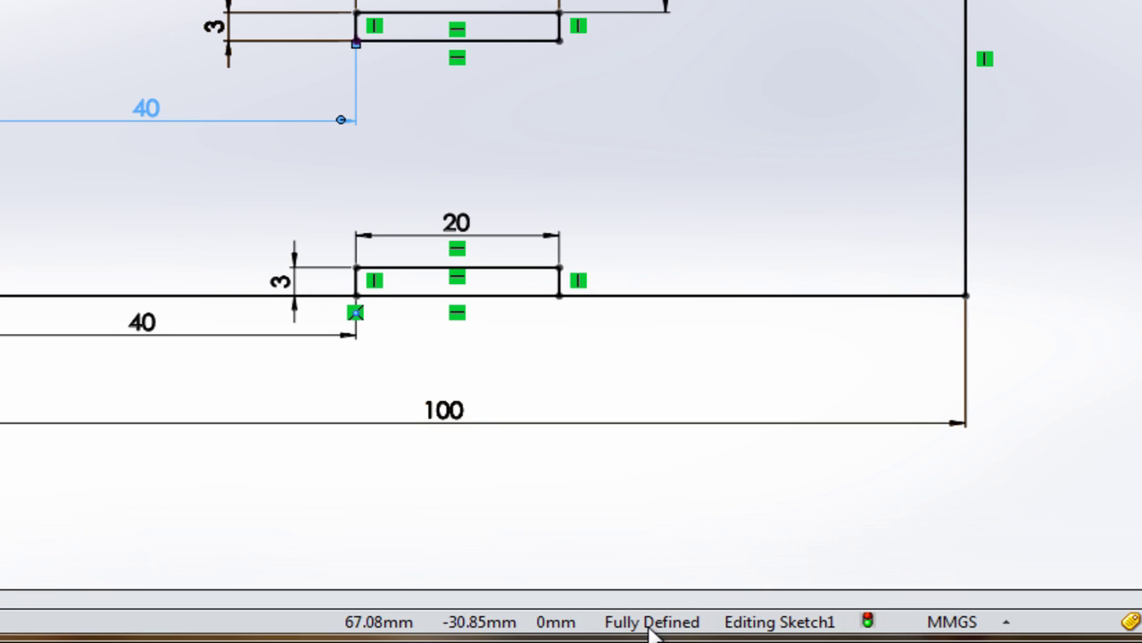
left_click_drag(437, 403, 447, 357)
left_click_drag(369, 312, 395, 319)
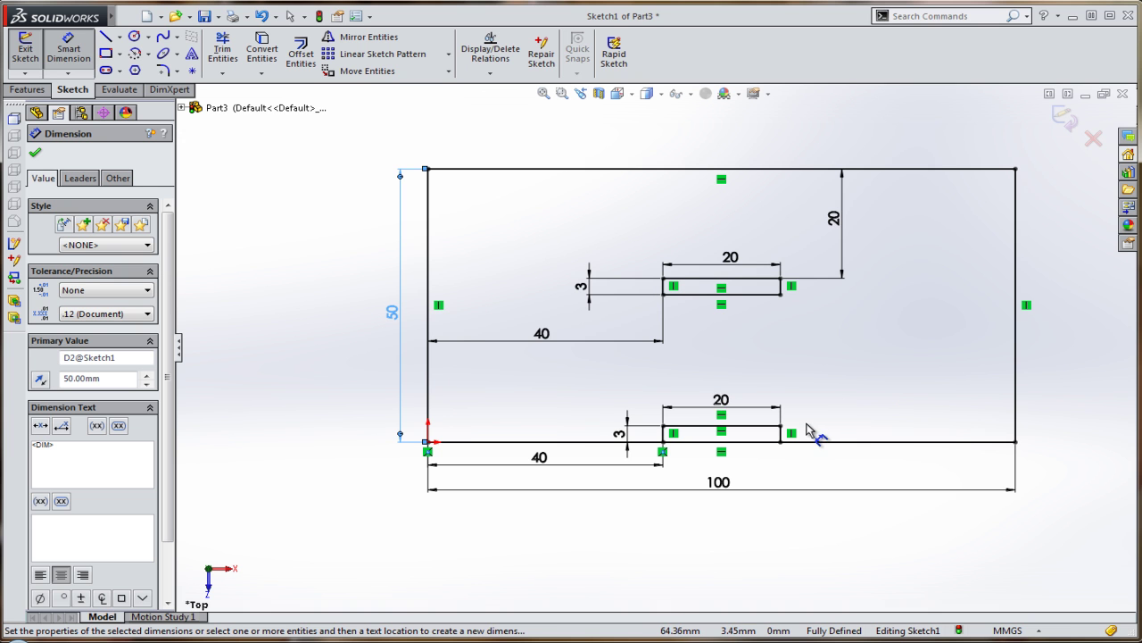
Step: Trim away the overlapping line segments that close the lower slot along the outline's bottom edge, leaving an open notch
scroll(793, 429, "up", 1)
scroll(760, 427, "down", 3)
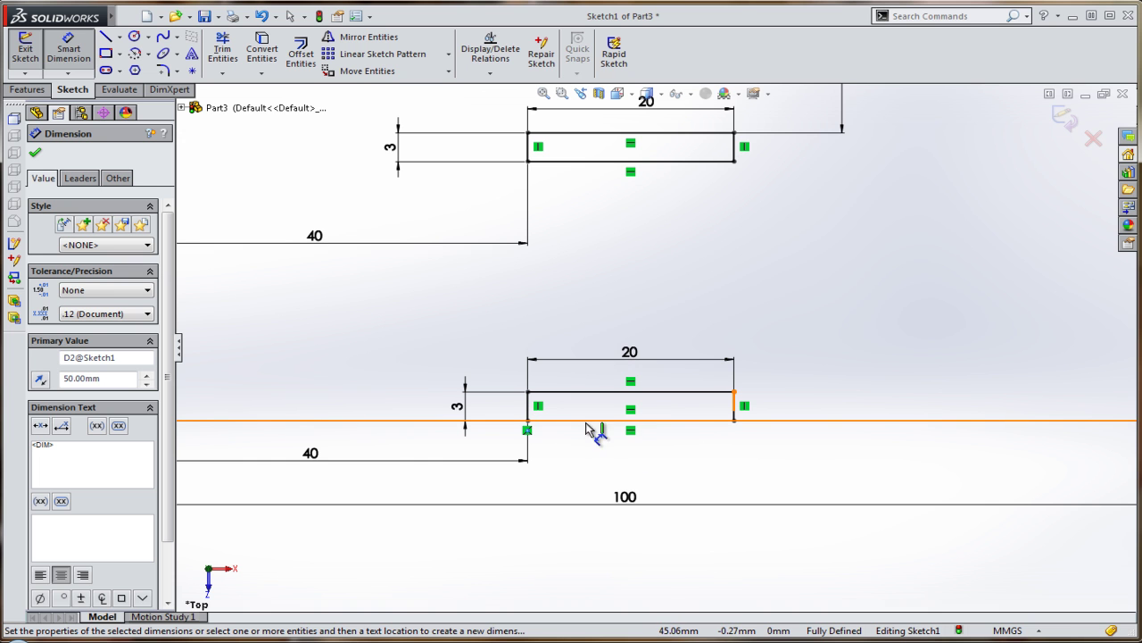
scroll(649, 428, "up", 1)
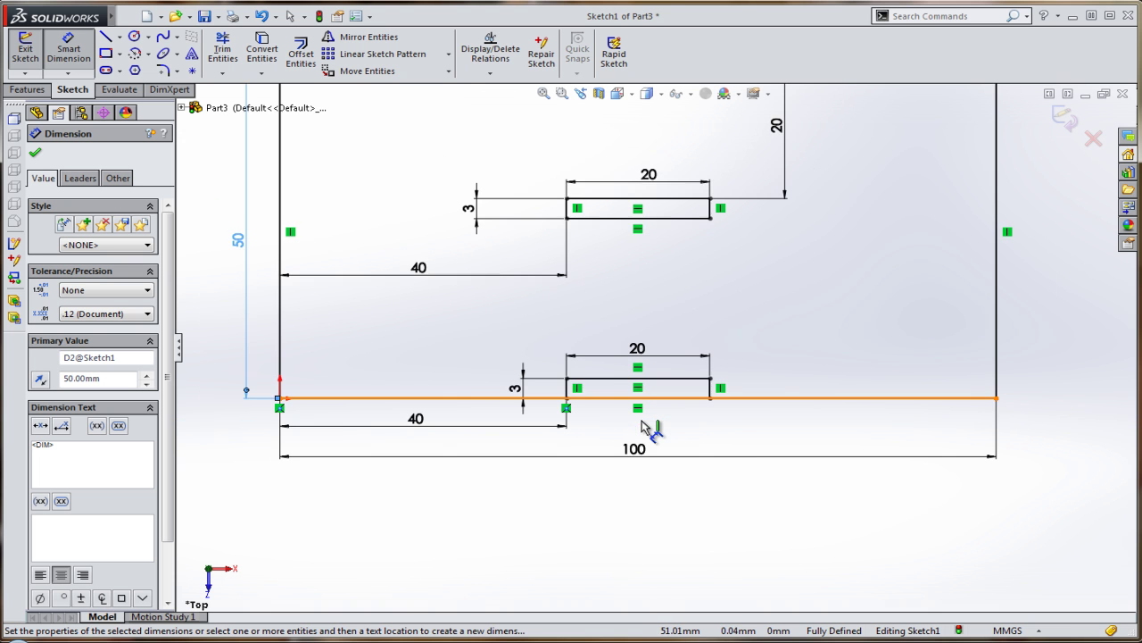
scroll(648, 429, "up", 1)
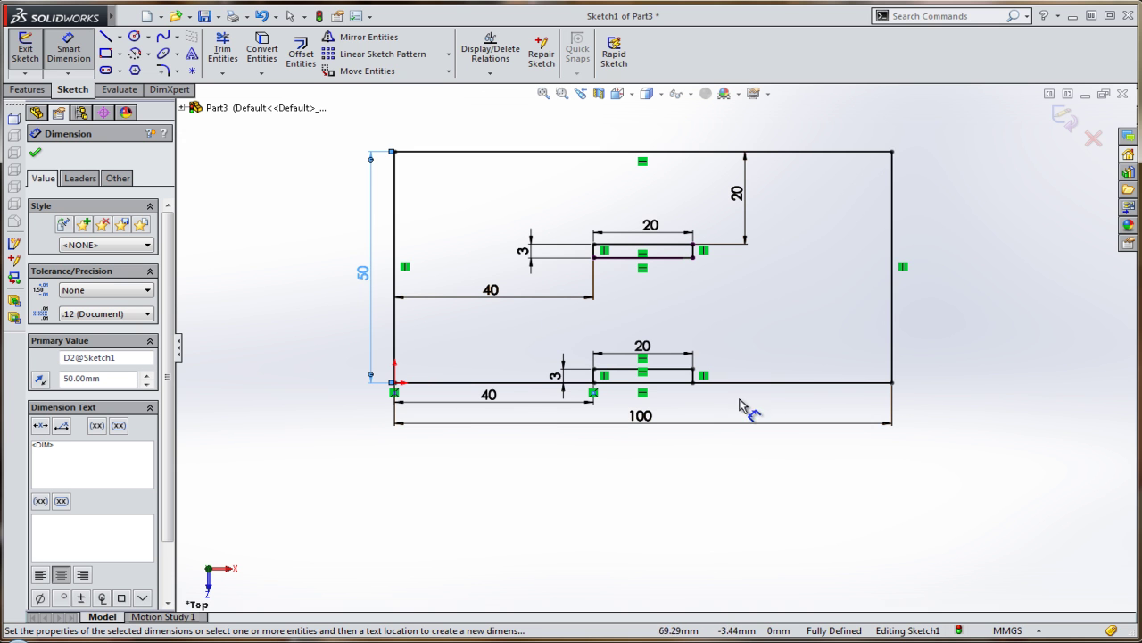
scroll(614, 377, "up", 1)
scroll(624, 373, "down", 4)
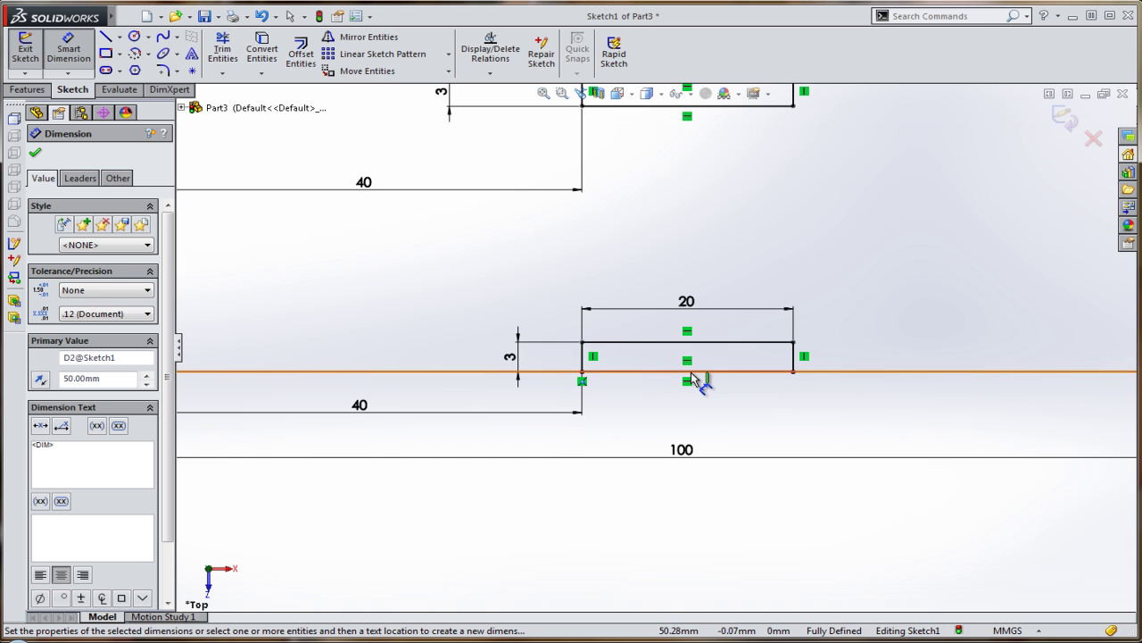
left_click(224, 53)
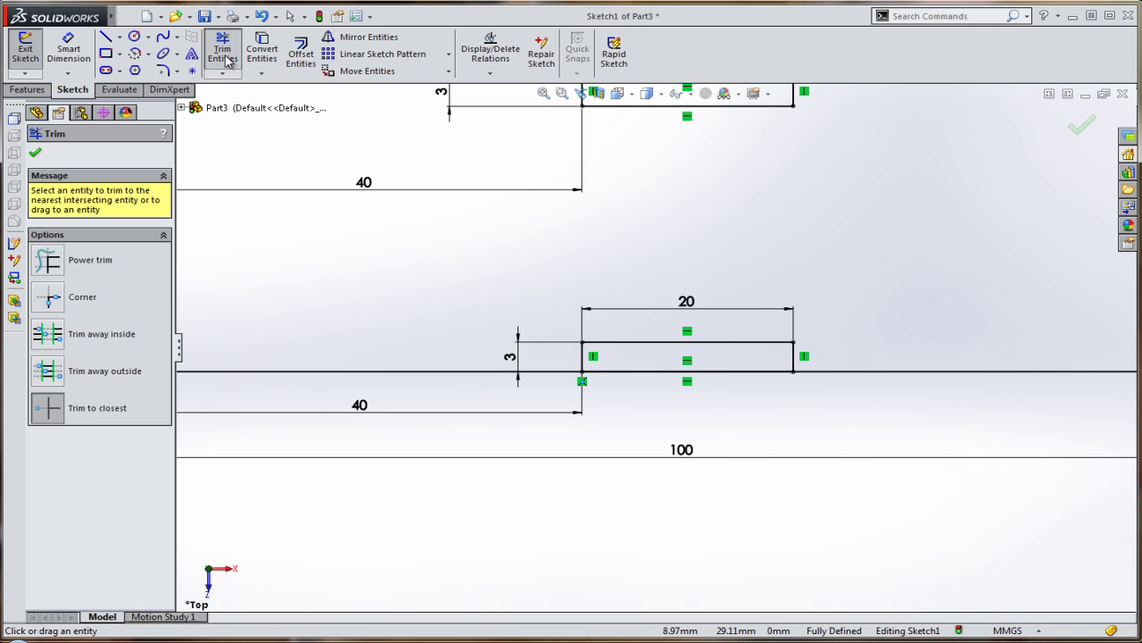
left_click(651, 372)
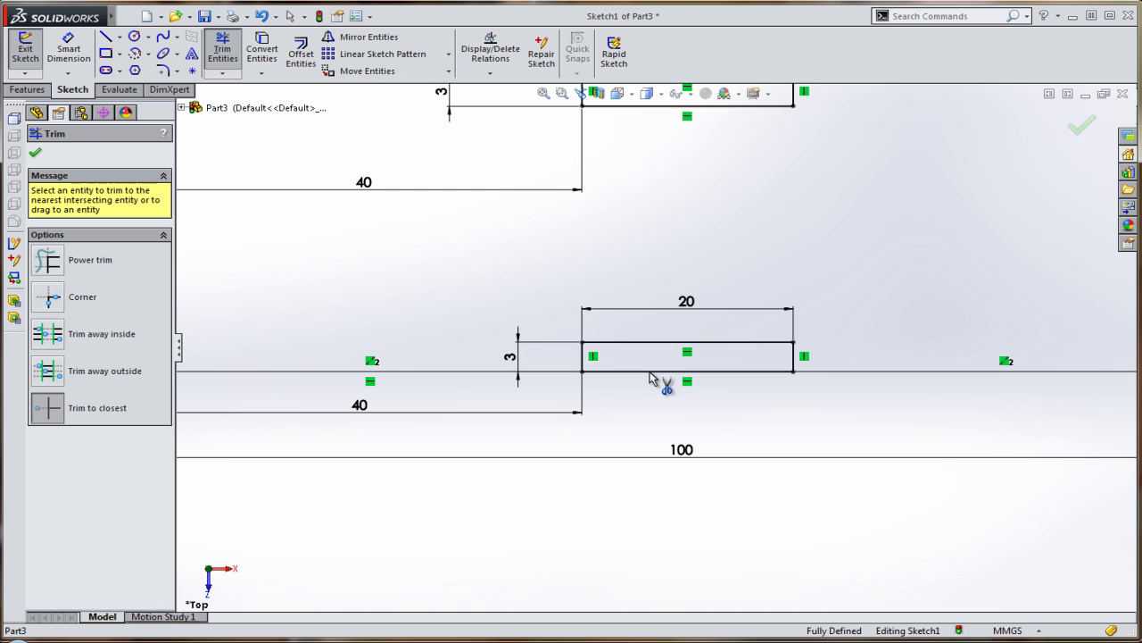
left_click(650, 372)
Step: Exit the sketch into a blind Boss-Extrude of the notched plate profile and pull its depth up to 55 mm
scroll(658, 385, "down", 3)
scroll(633, 378, "up", 1)
scroll(663, 373, "up", 3)
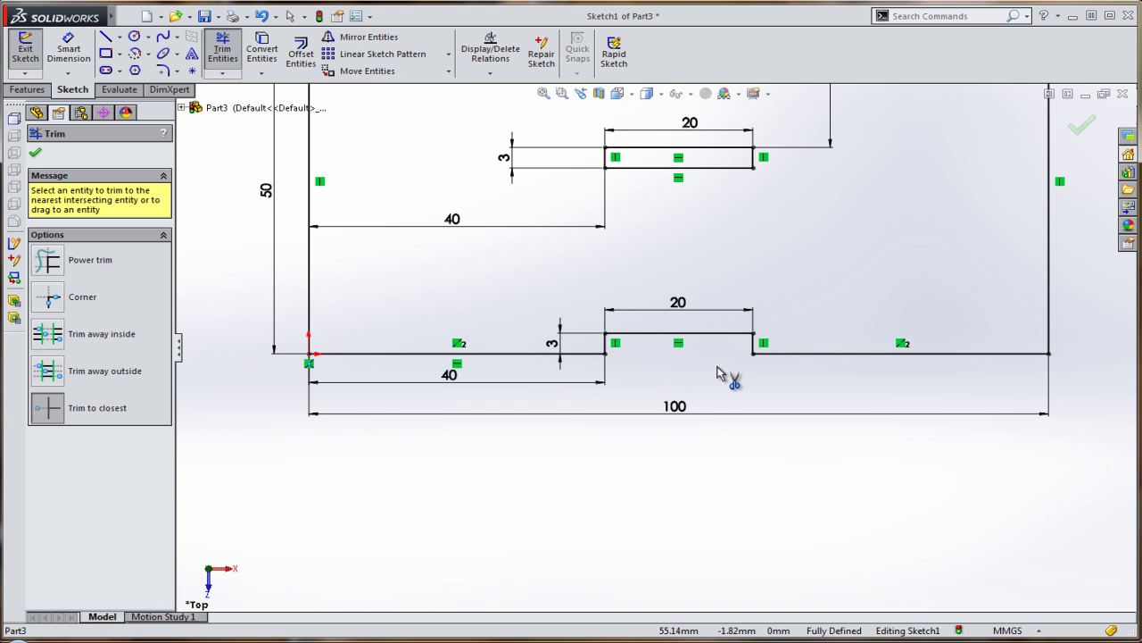
scroll(723, 375, "up", 2)
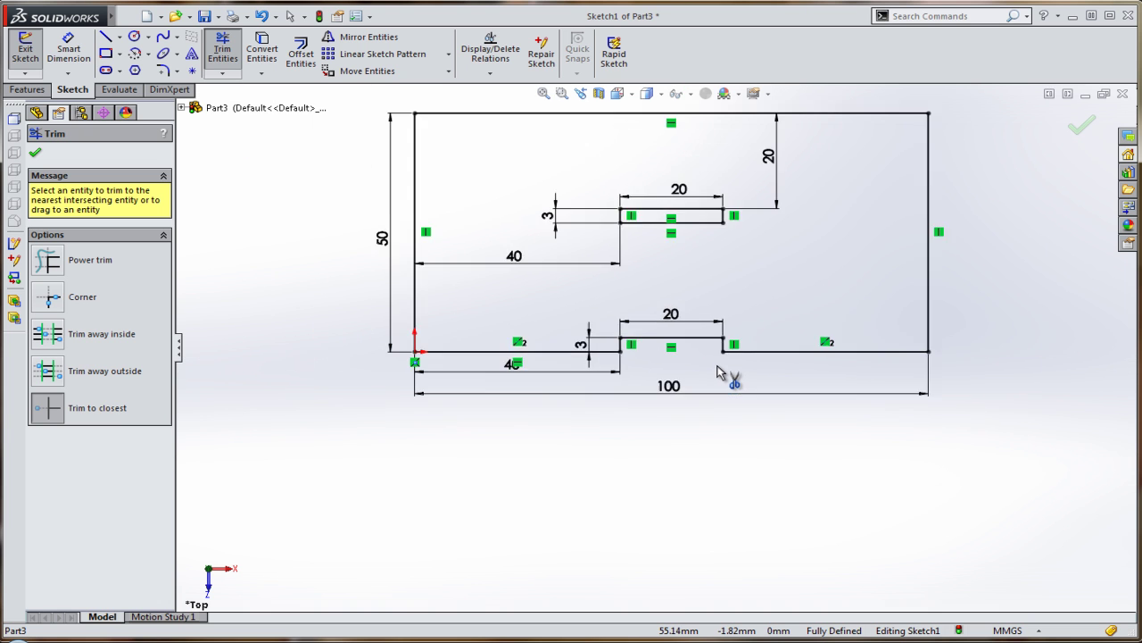
left_click(543, 94)
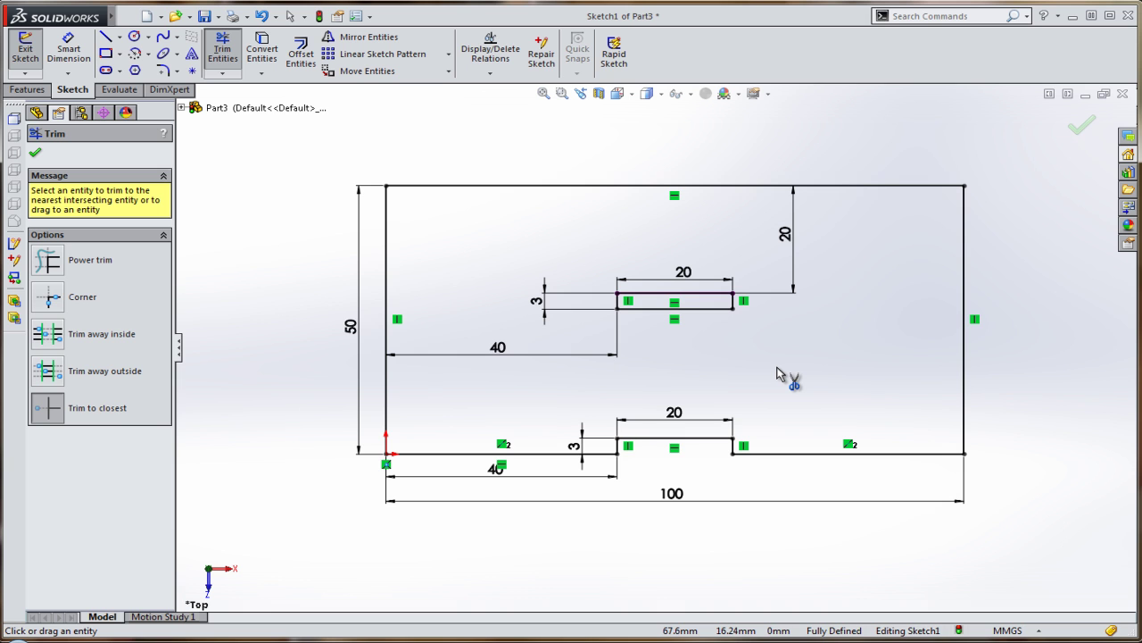
left_click(25, 49)
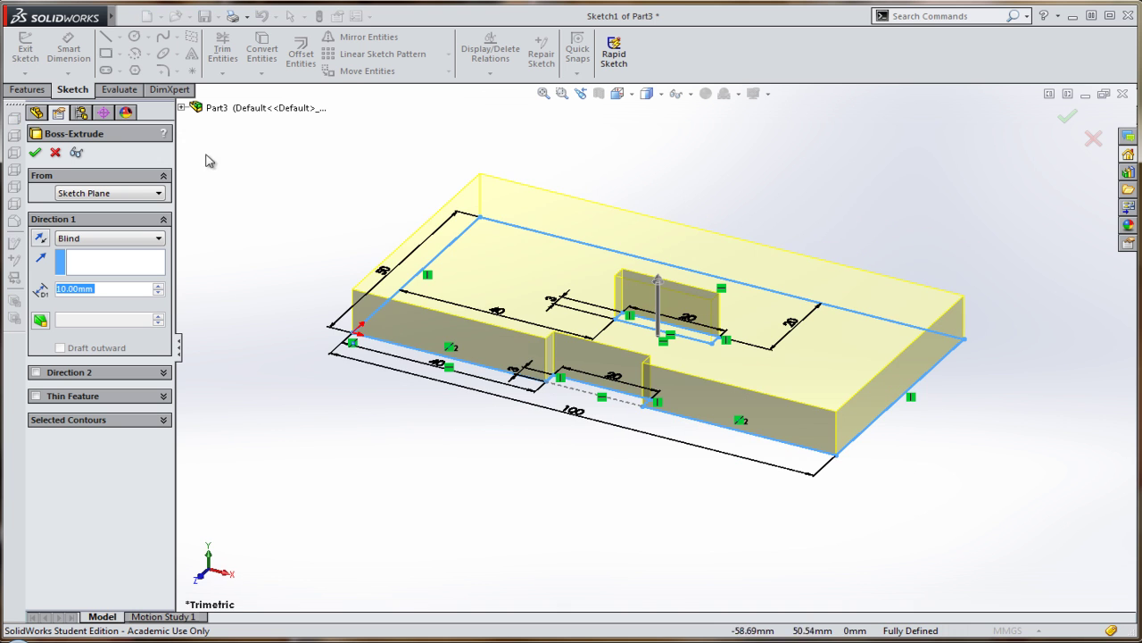
left_click(661, 282)
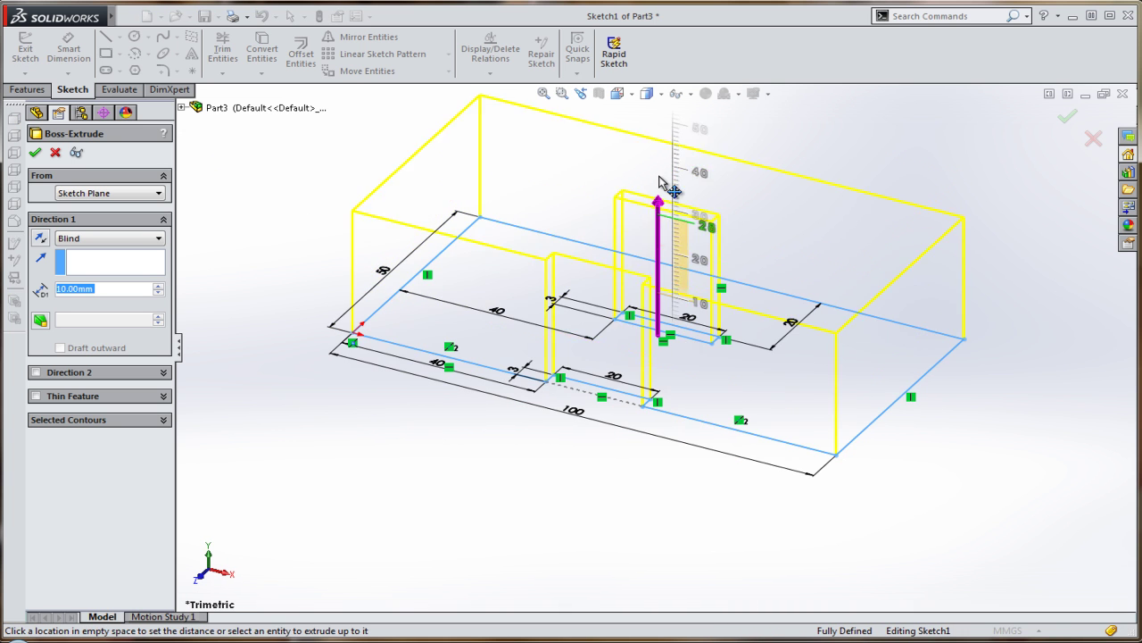
left_click(666, 107)
scroll(664, 214, "up", 2)
middle_click_drag(667, 249, 647, 274)
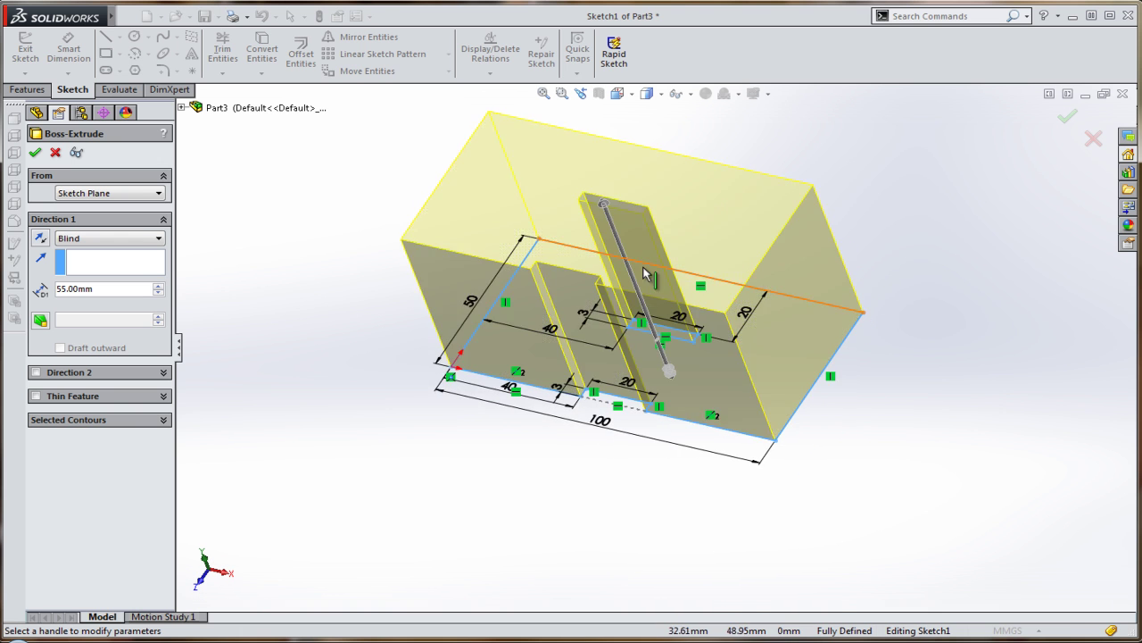
scroll(636, 291, "down", 2)
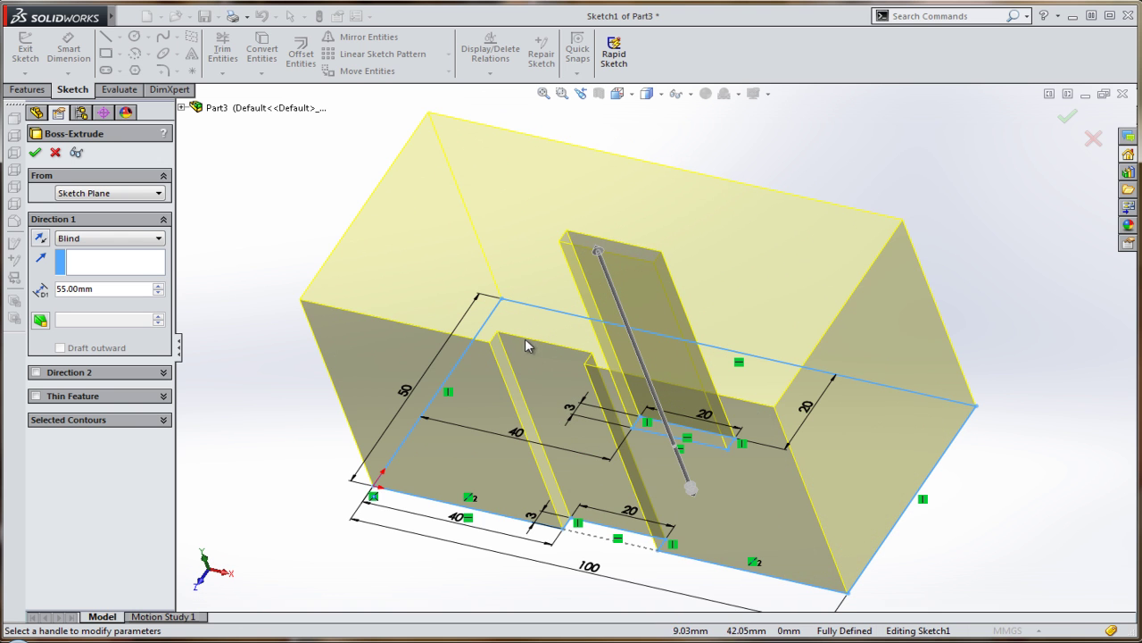
scroll(525, 340, "up", 2)
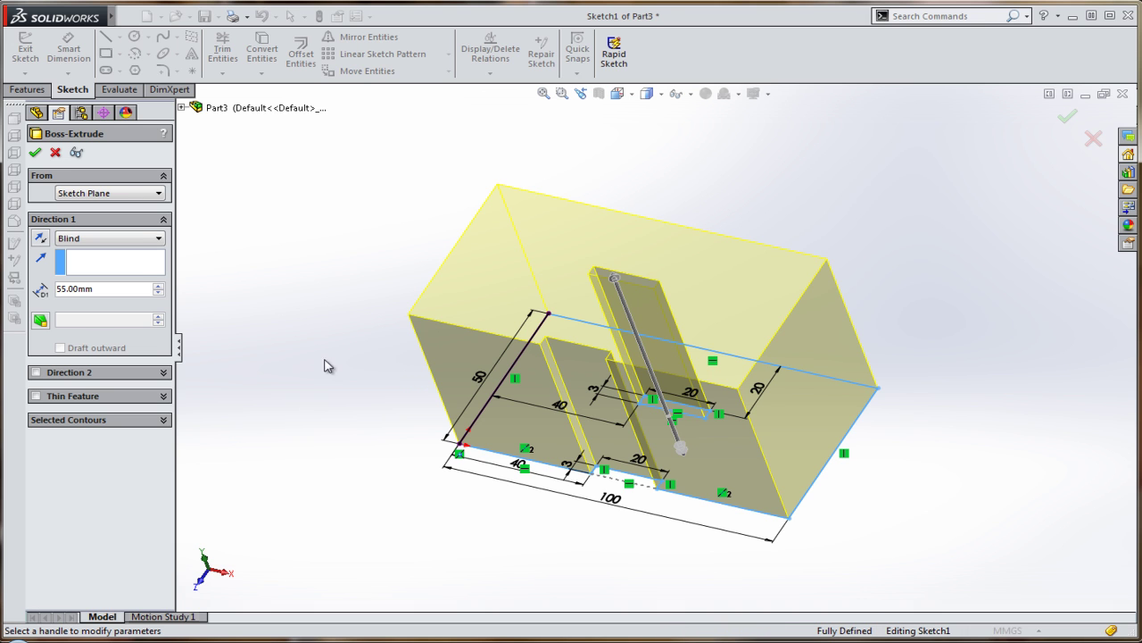
Step: Set the blind extrusion depth of the notched plate profile to 3 mm
right_click(67, 295)
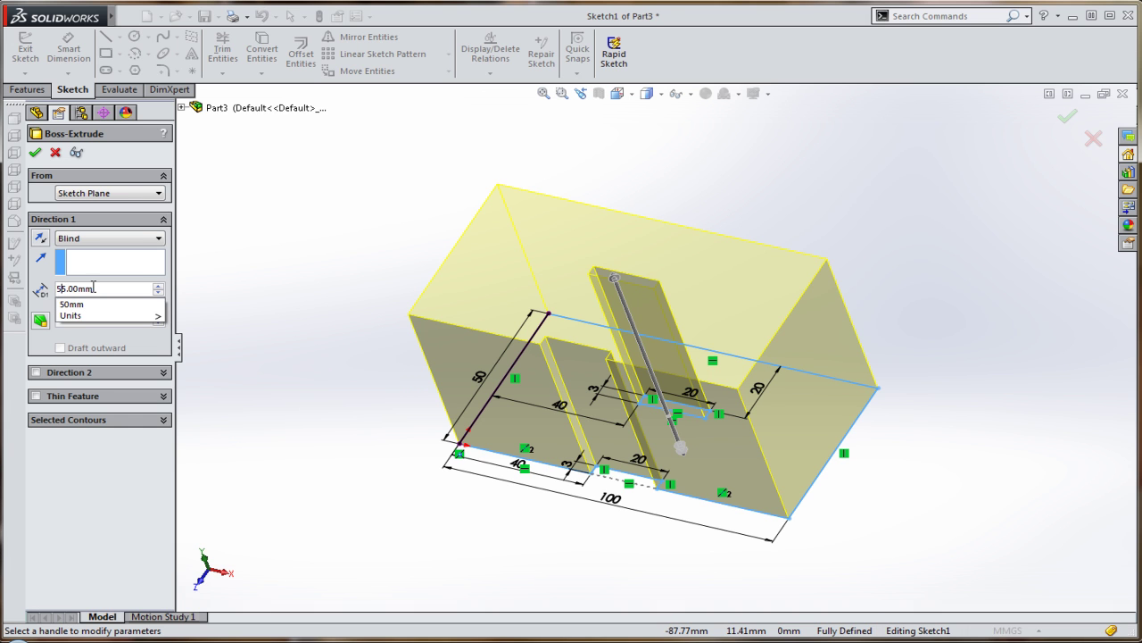
key("Left")
key("Delete")
key("Delete")
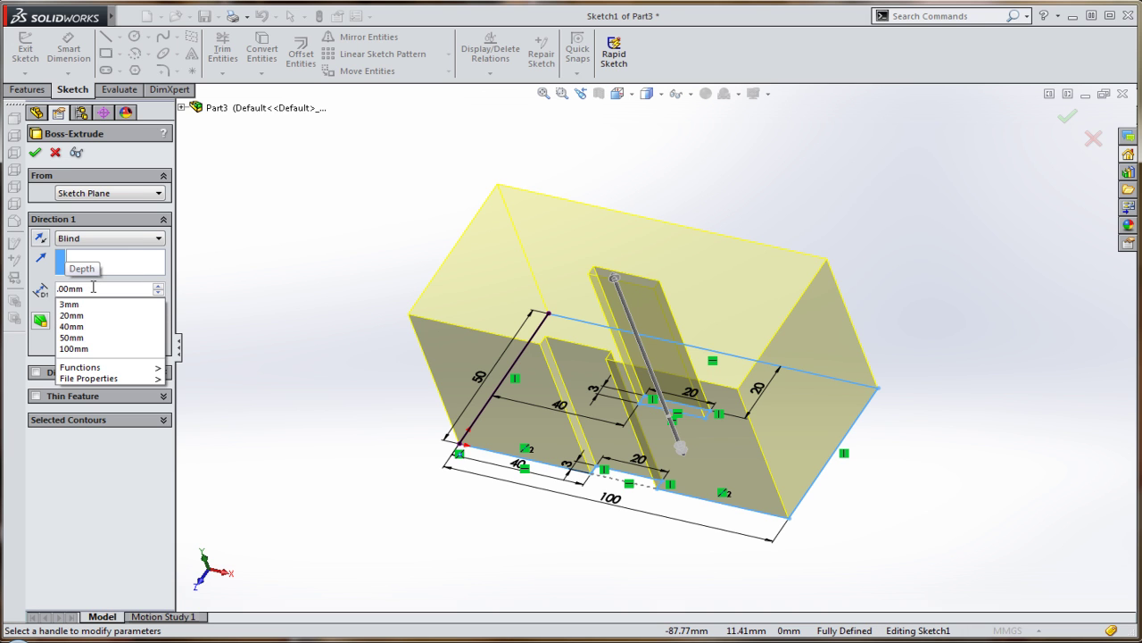
type("3")
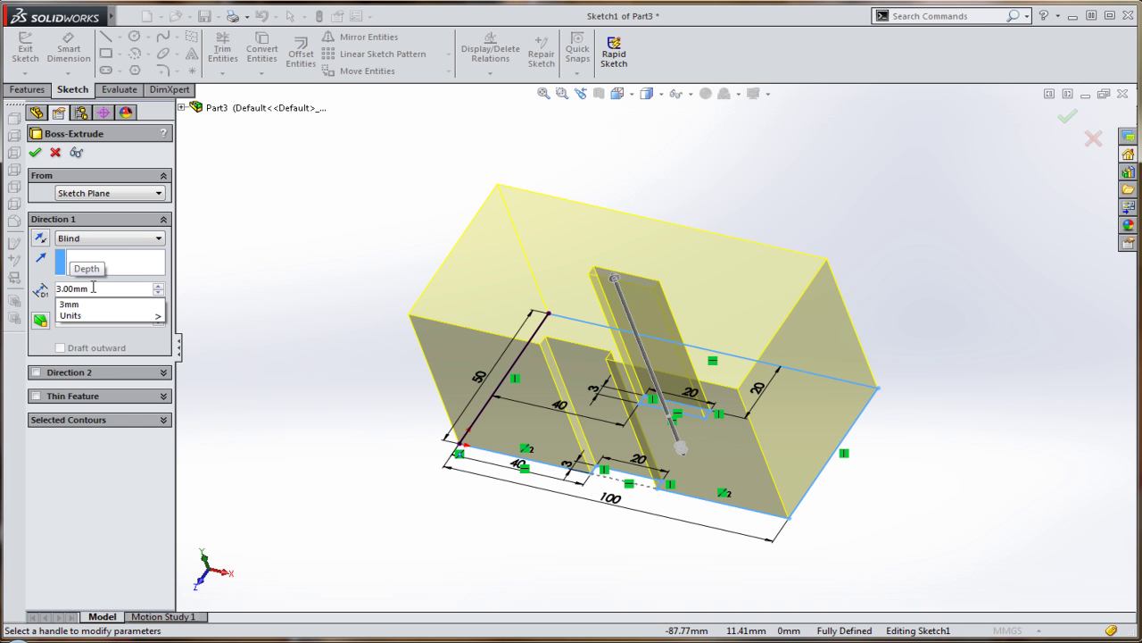
left_click(102, 288)
key("Return")
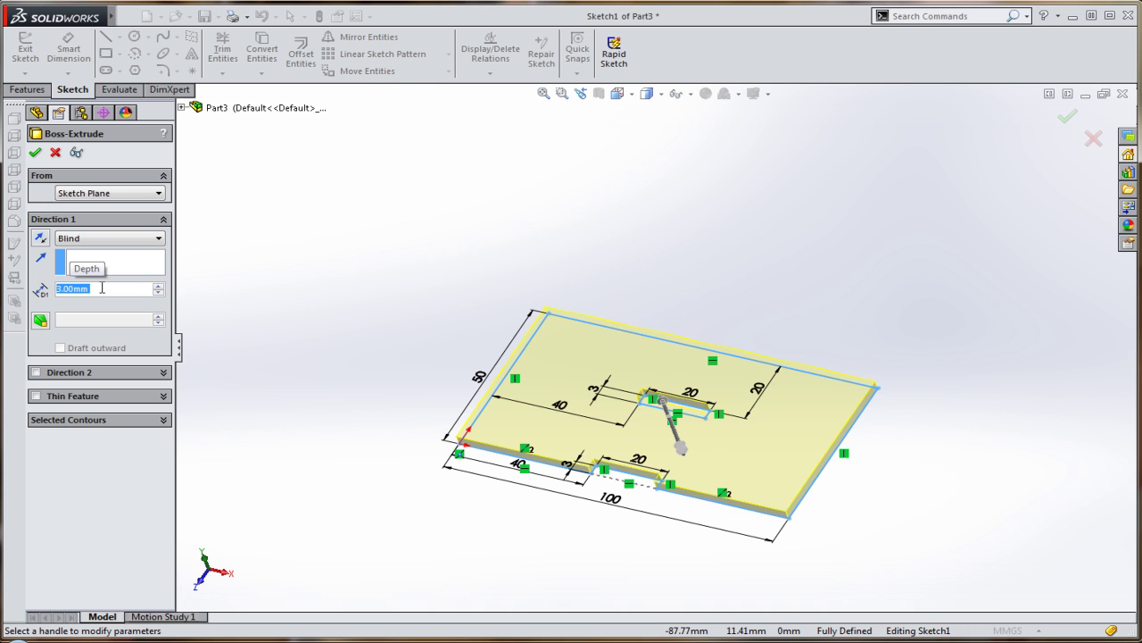
Step: Check the extrusion preview in the Top and Isometric views and accept the Boss-Extrude
scroll(487, 437, "down", 3)
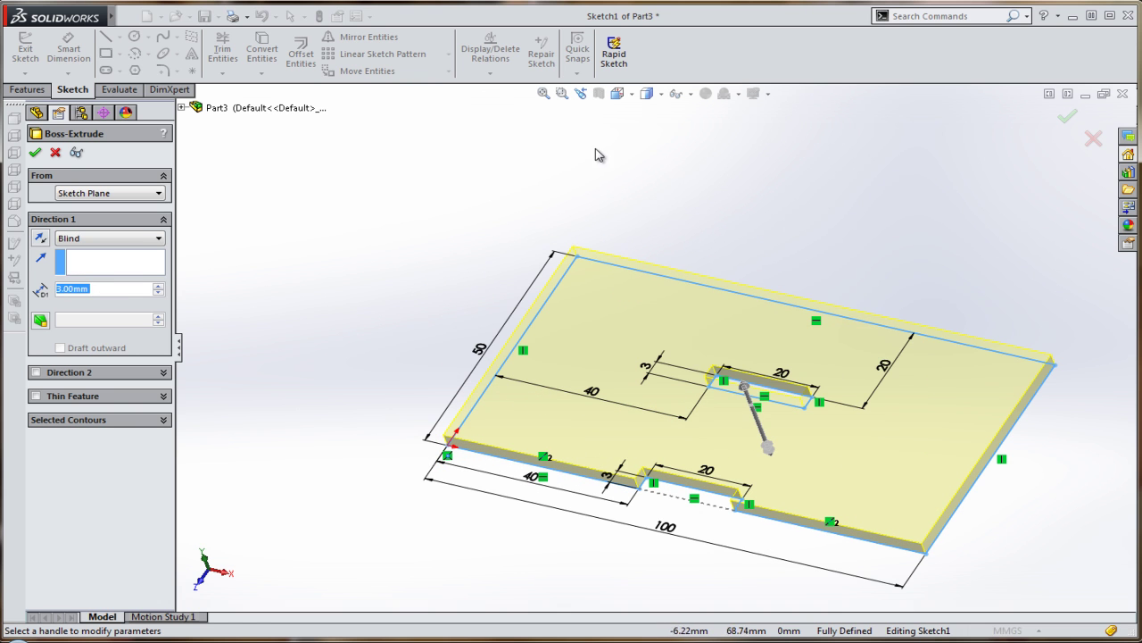
left_click(617, 93)
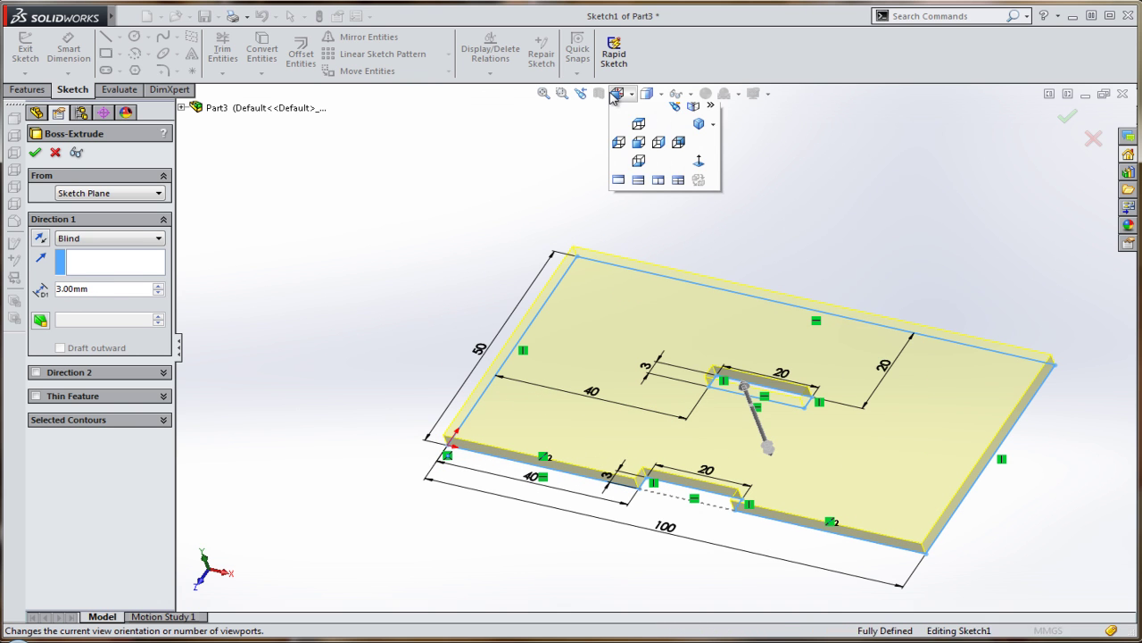
left_click(639, 141)
left_click(617, 93)
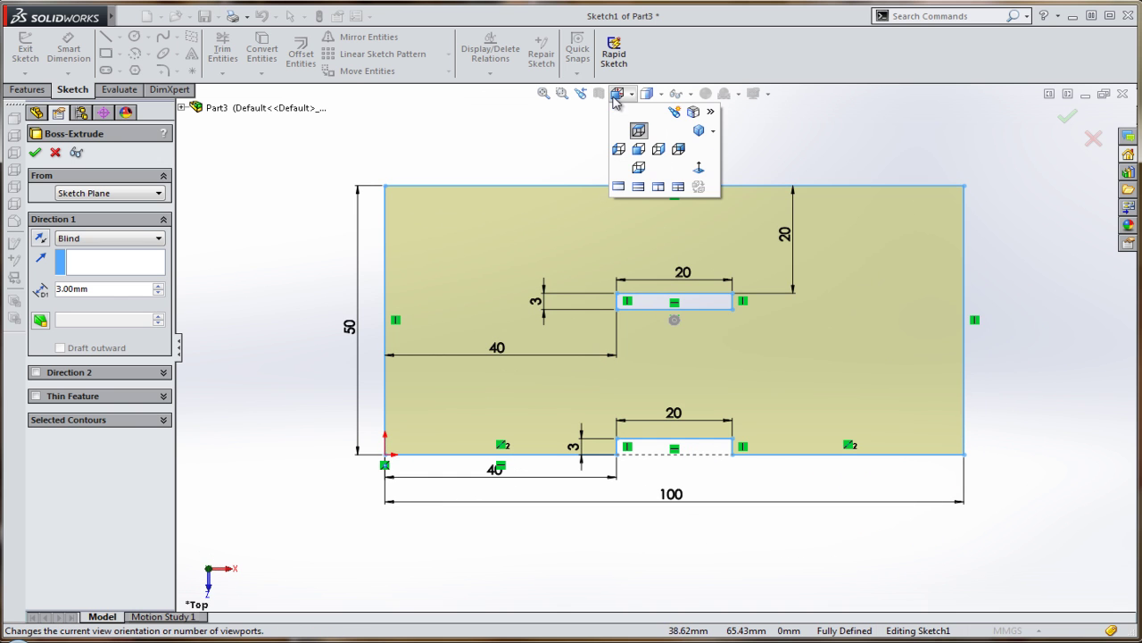
left_click(698, 131)
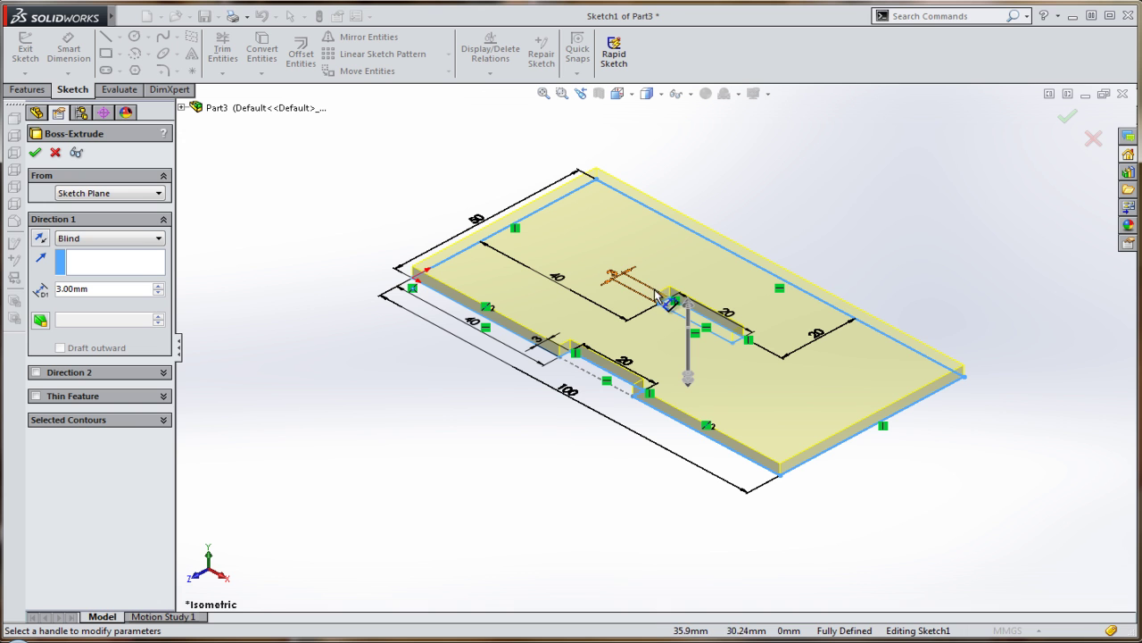
left_click(36, 153)
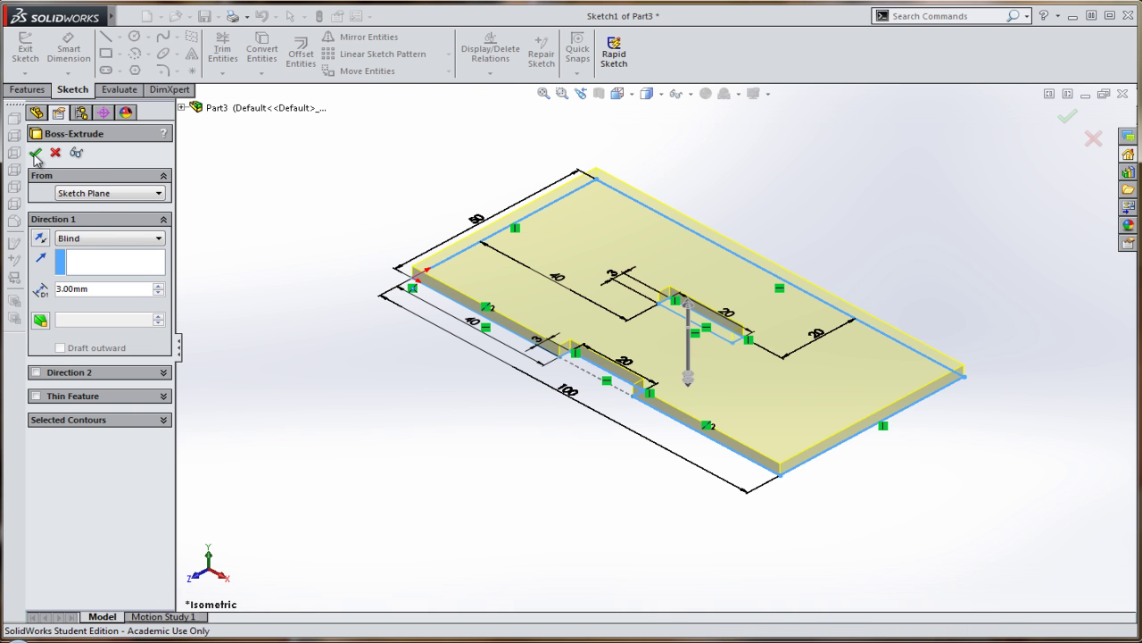
Step: Reopen the plate's base sketch for editing from its large flat face and show it in the Top view
middle_click_drag(432, 332, 473, 375)
left_click(456, 361)
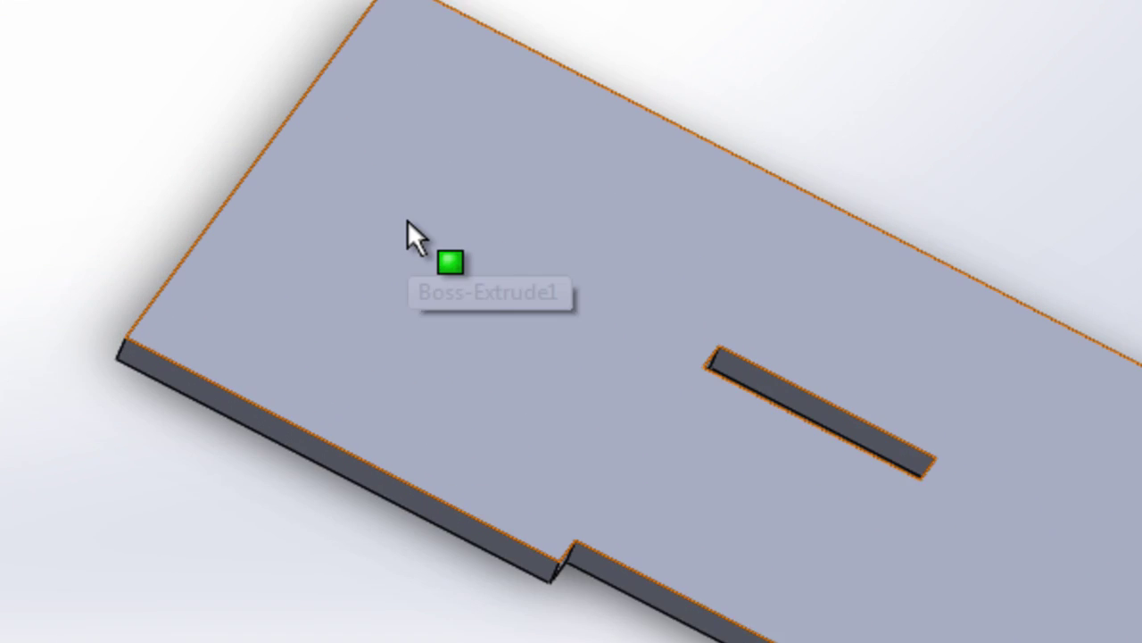
left_click(524, 229)
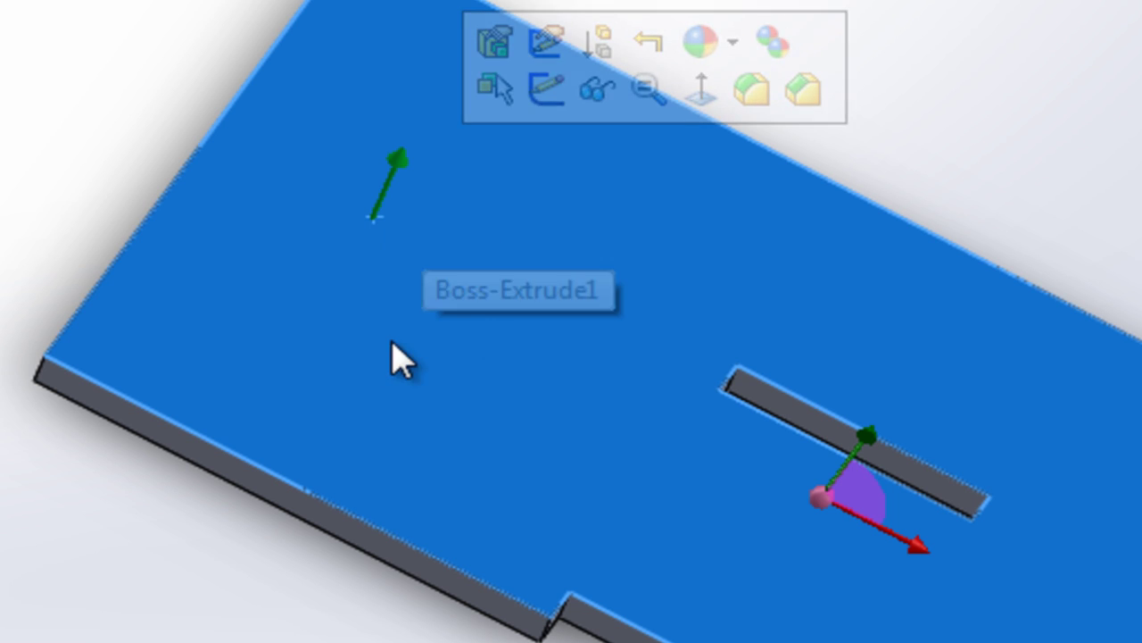
right_click(310, 349)
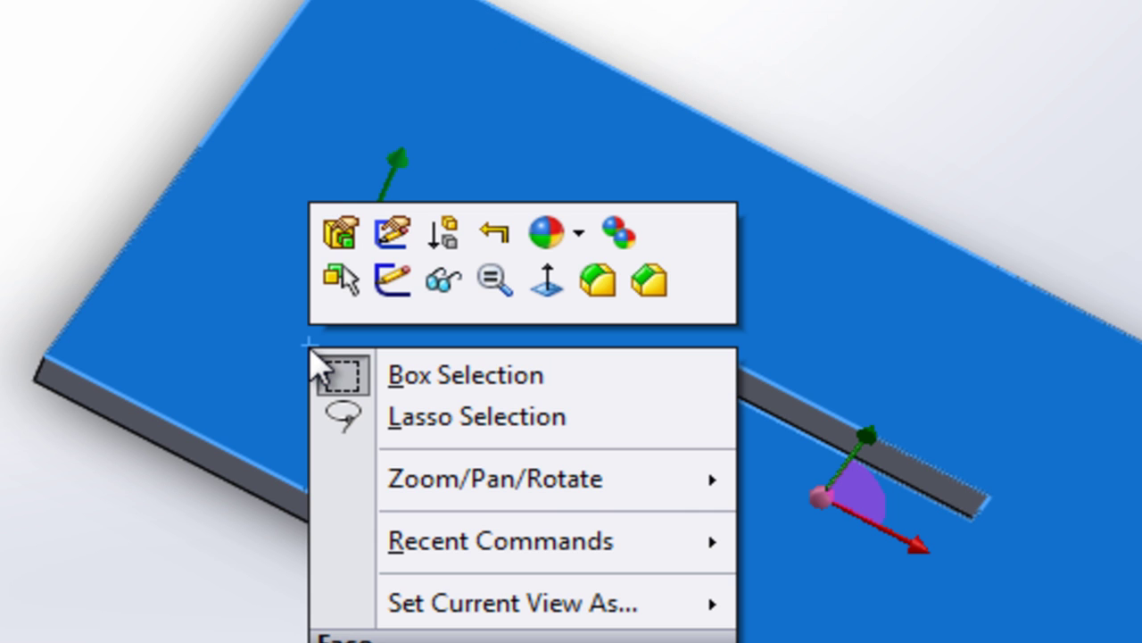
left_click(391, 234)
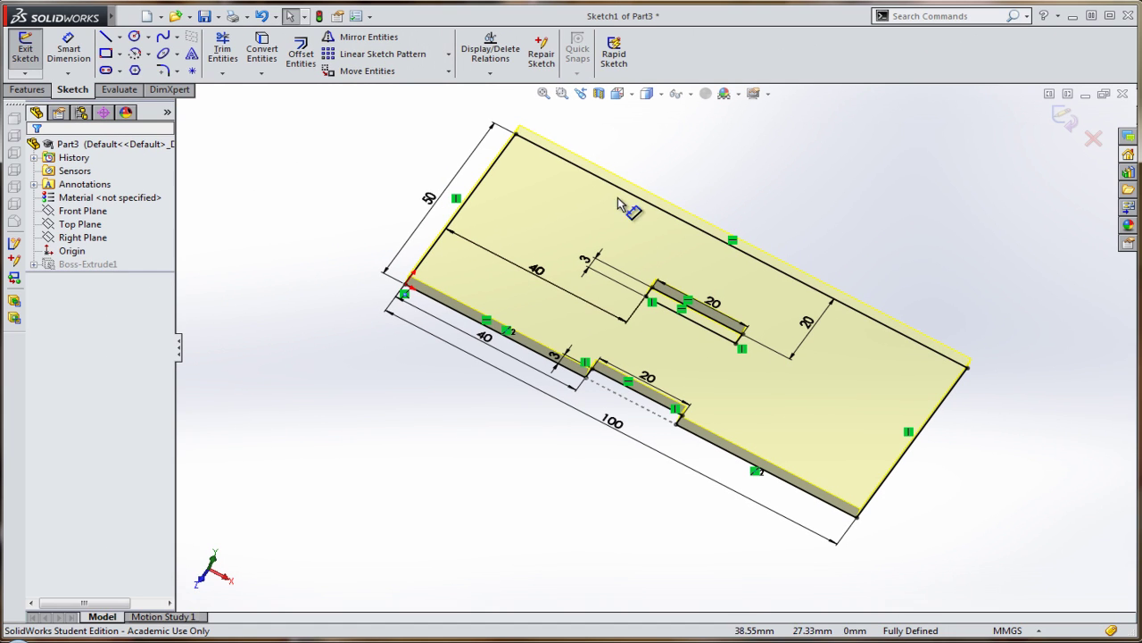
left_click(646, 93)
left_click(639, 136)
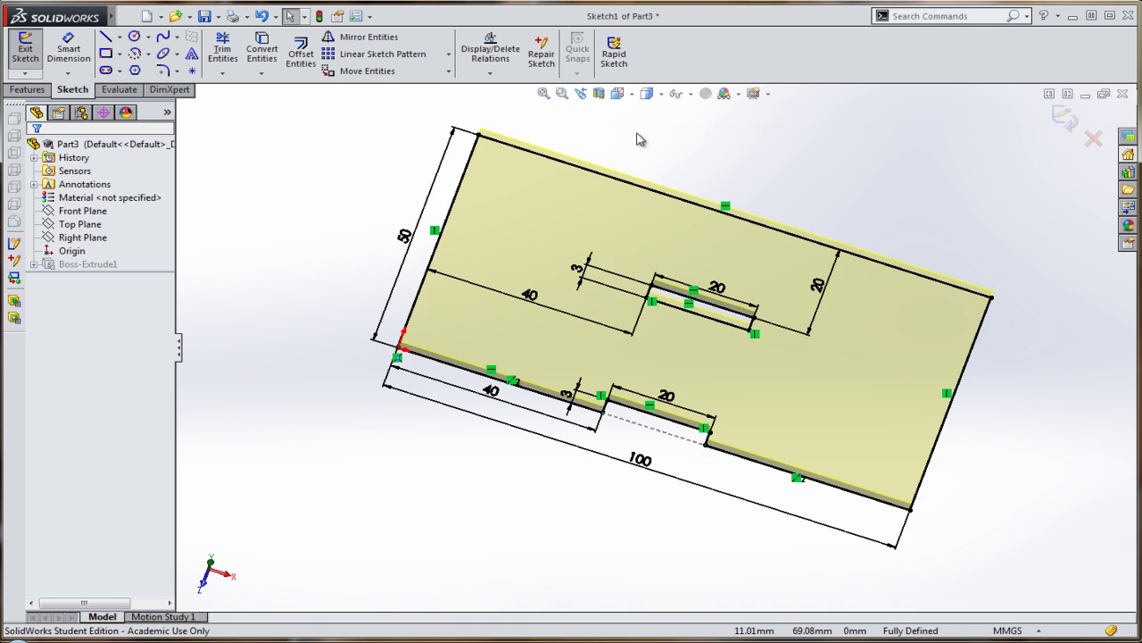
left_click(544, 94)
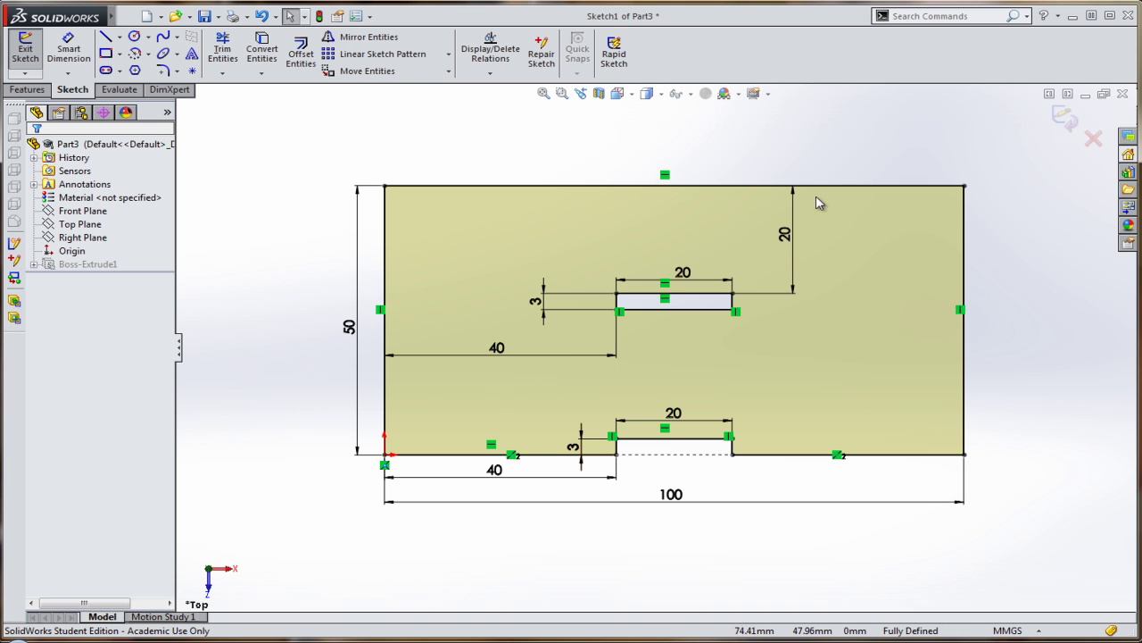
Step: Round the plate outline's four outer corners with 5 mm sketch fillets and exit the sketch to rebuild the plate
left_click(165, 75)
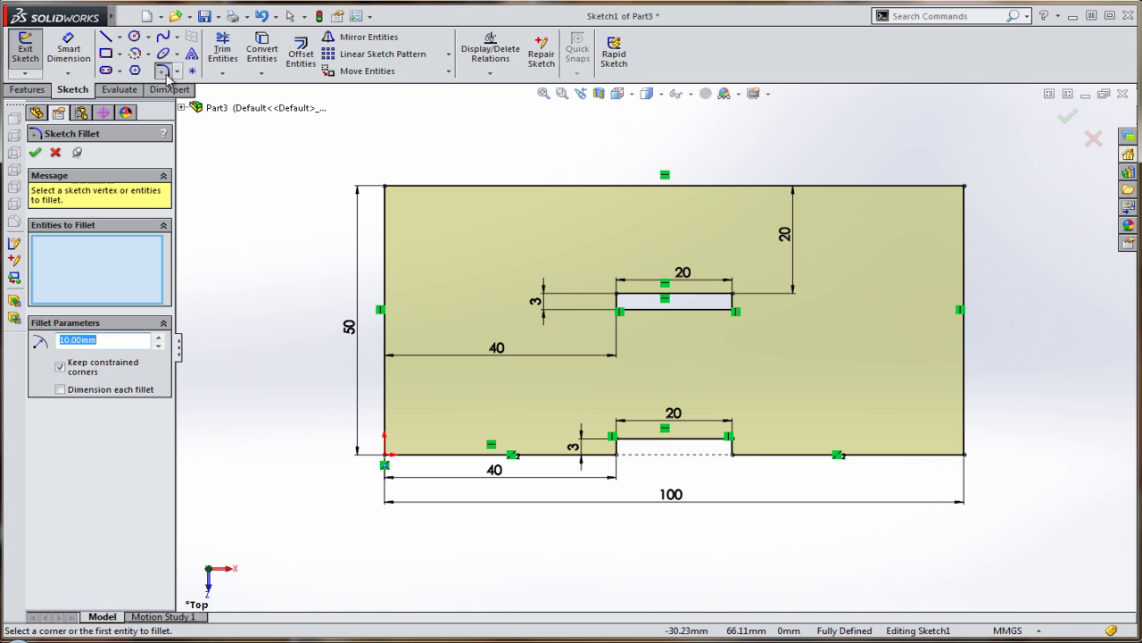
left_click(63, 339)
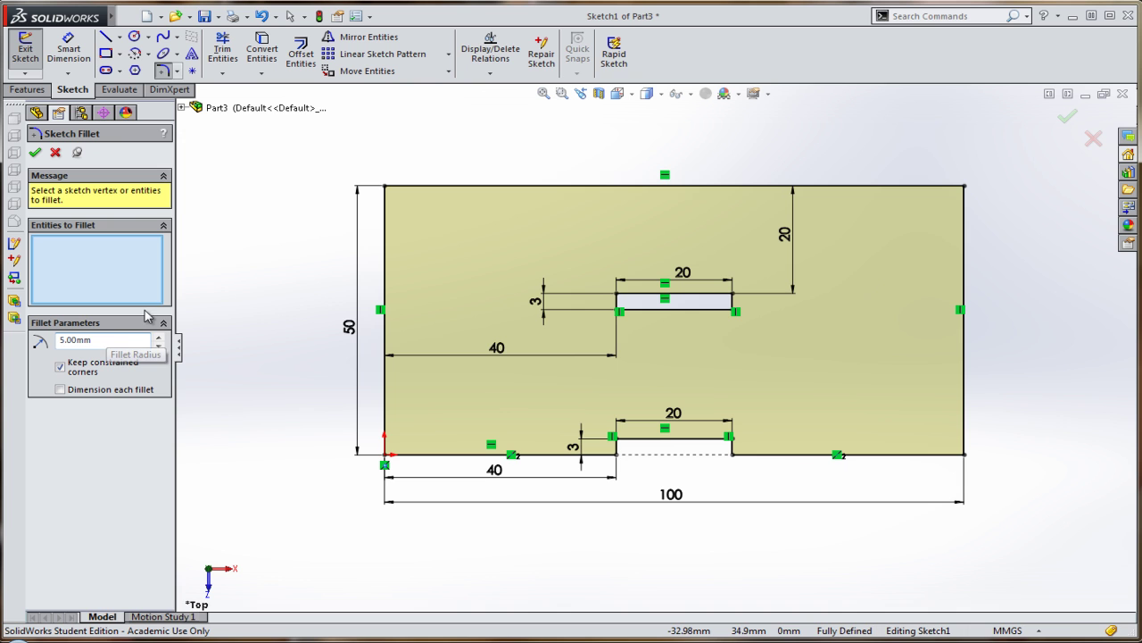
left_click(384, 187)
left_click(965, 187)
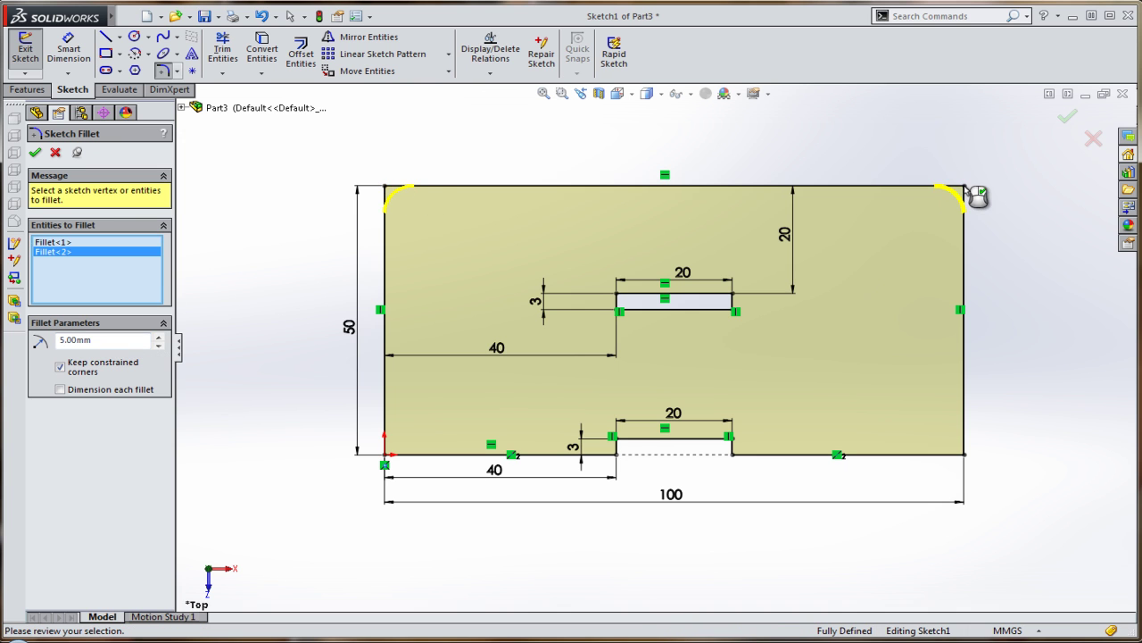
left_click(964, 455)
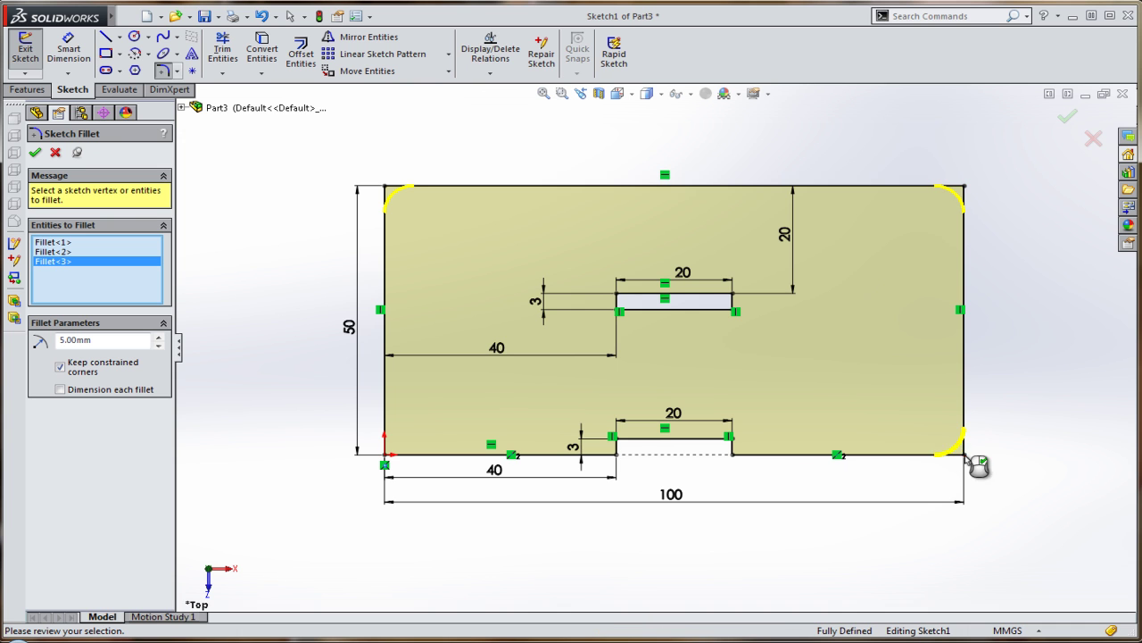
left_click(385, 456)
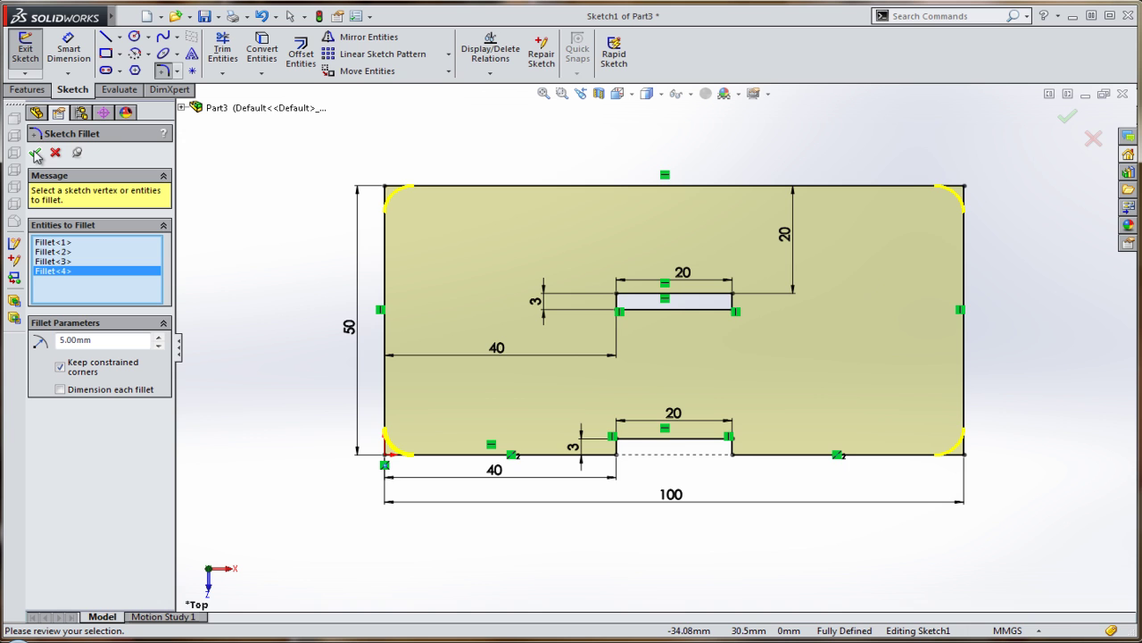
left_click(36, 153)
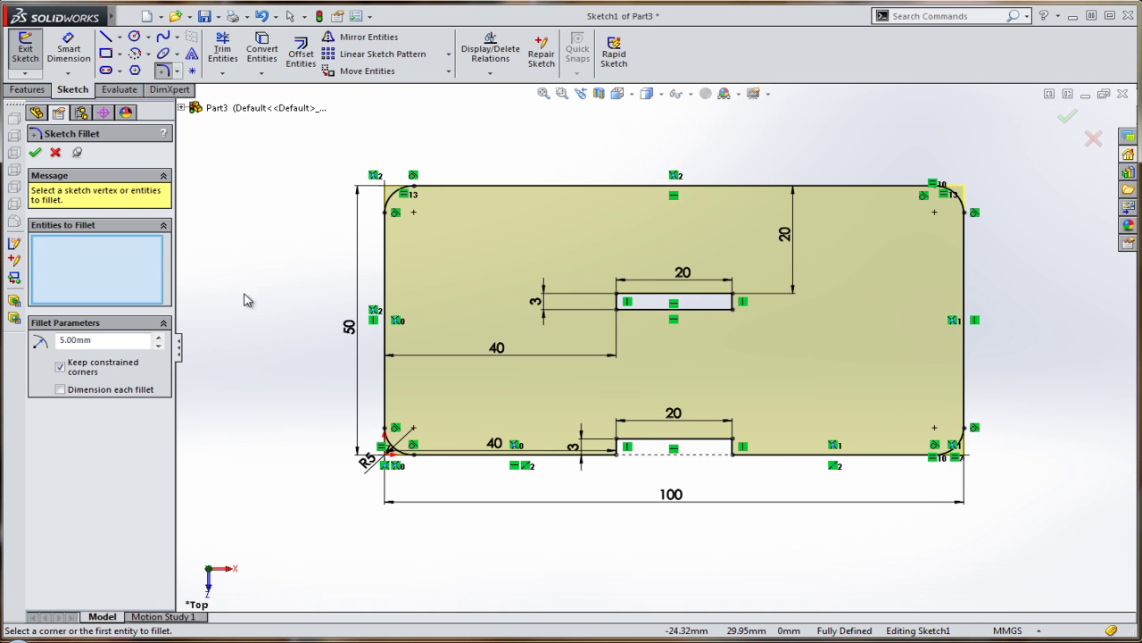
left_click(35, 152)
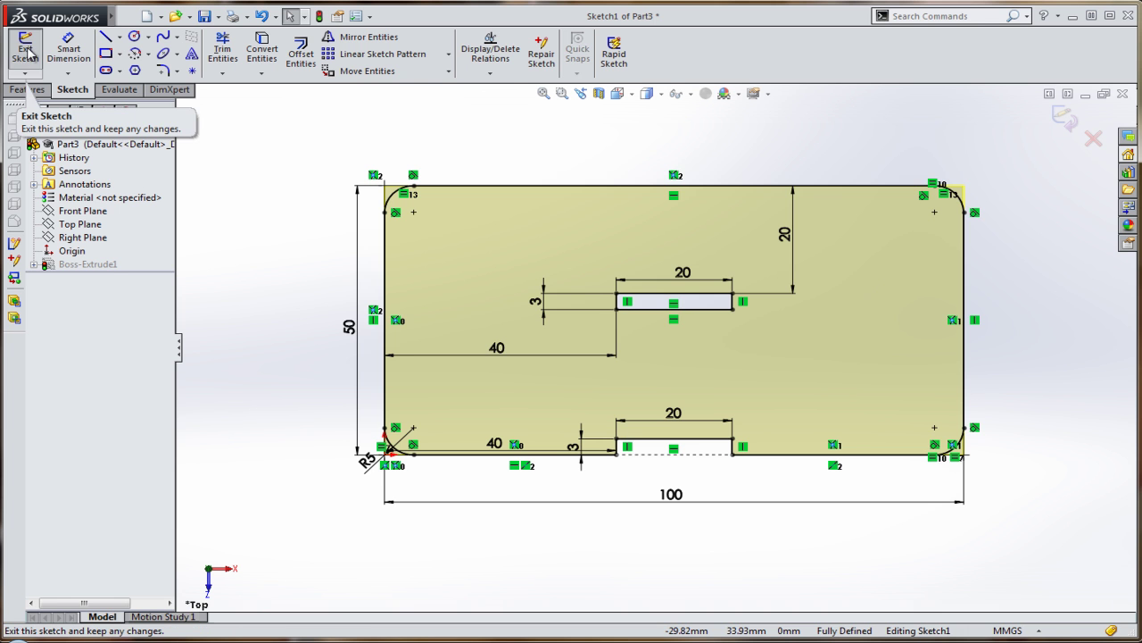
left_click(26, 52)
mouse_move(384, 294)
middle_mouse_down()
mouse_move(339, 244)
mouse_move(416, 255)
mouse_move(459, 244)
mouse_move(411, 256)
mouse_move(370, 296)
middle_mouse_up()
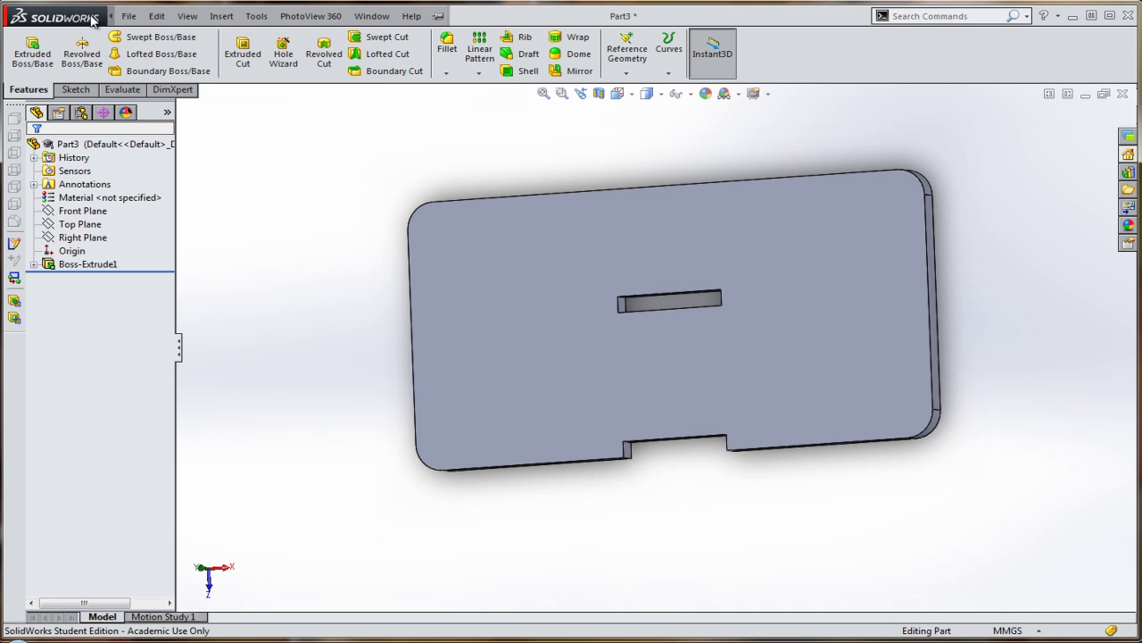
left_click(125, 16)
left_click(214, 145)
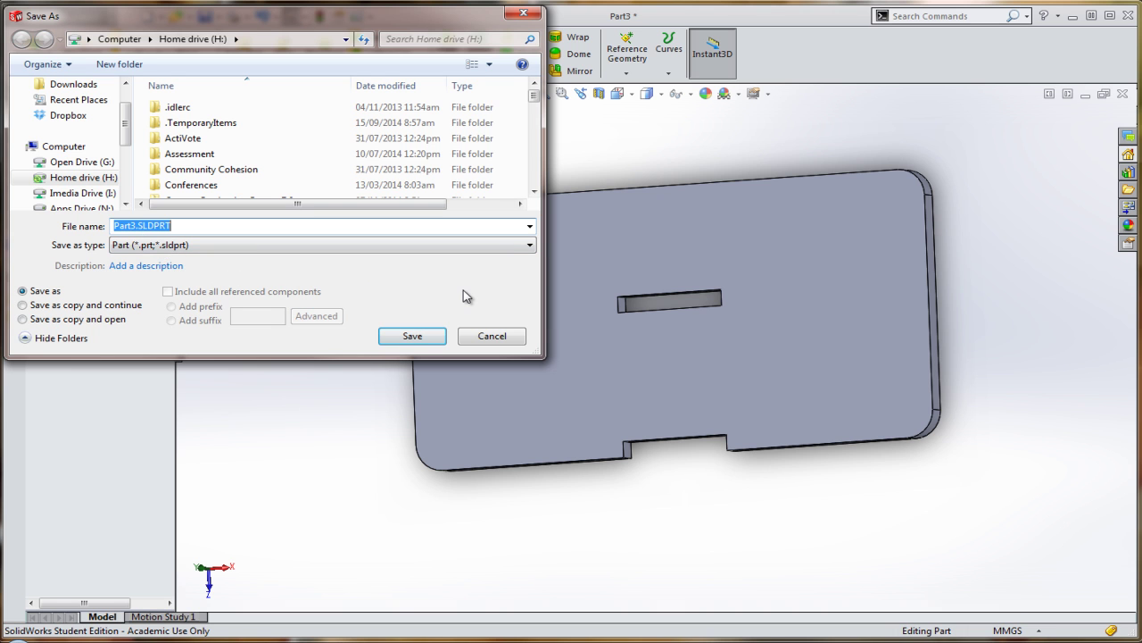
left_click(506, 337)
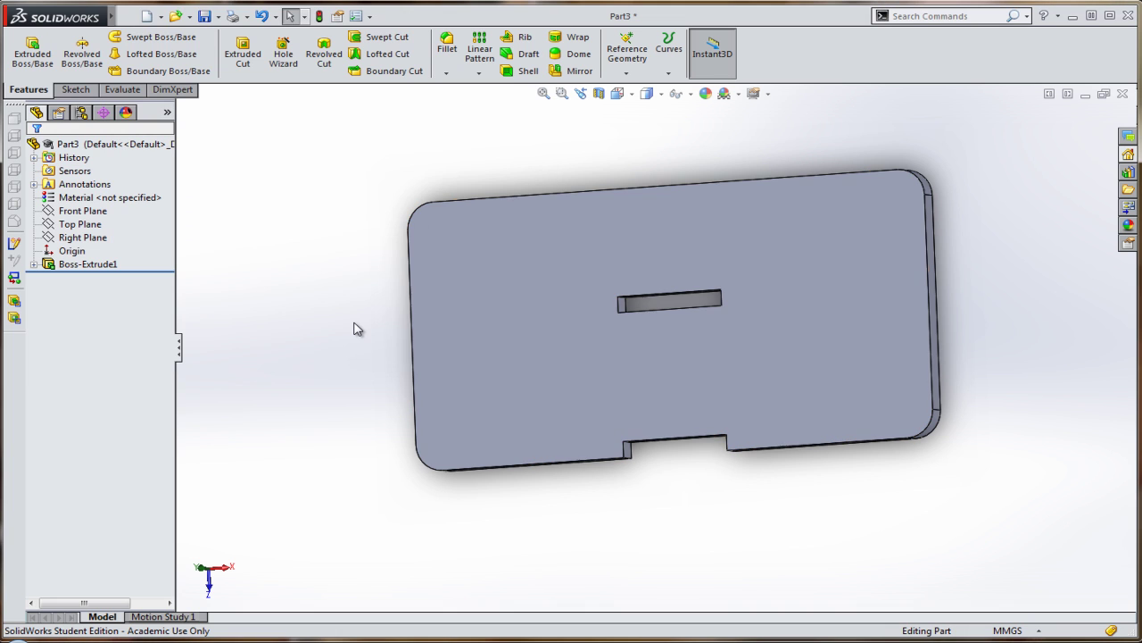